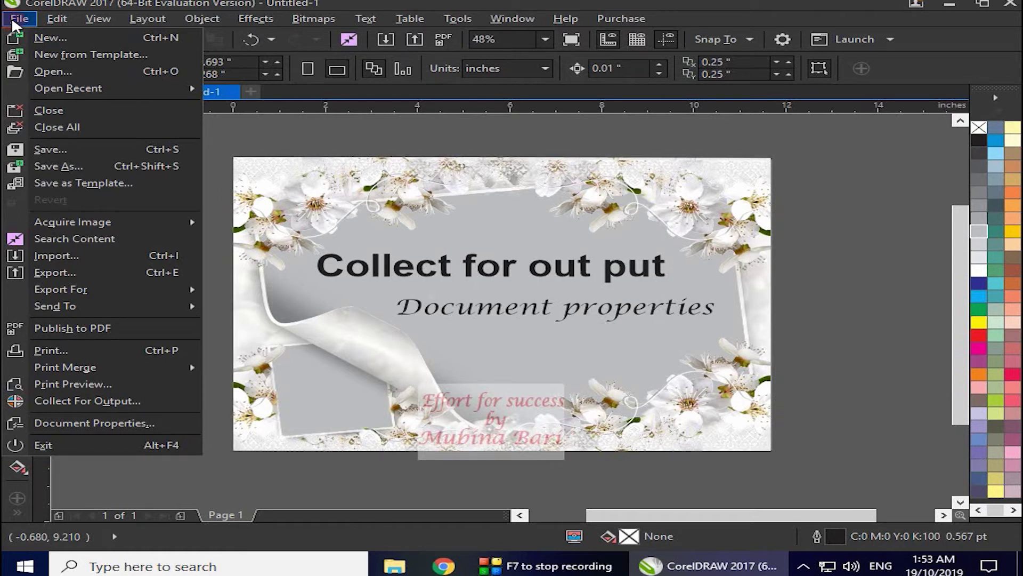
View the text statistics of the "Collect for out put" heading to check which fonts it uses.
left_click(580, 265)
left_click(576, 266)
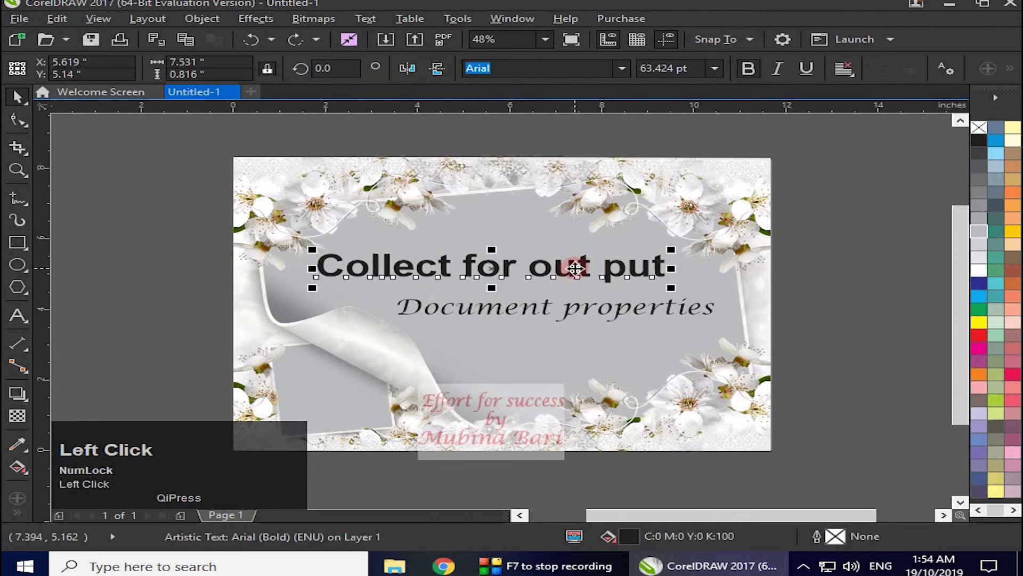
left_click(366, 19)
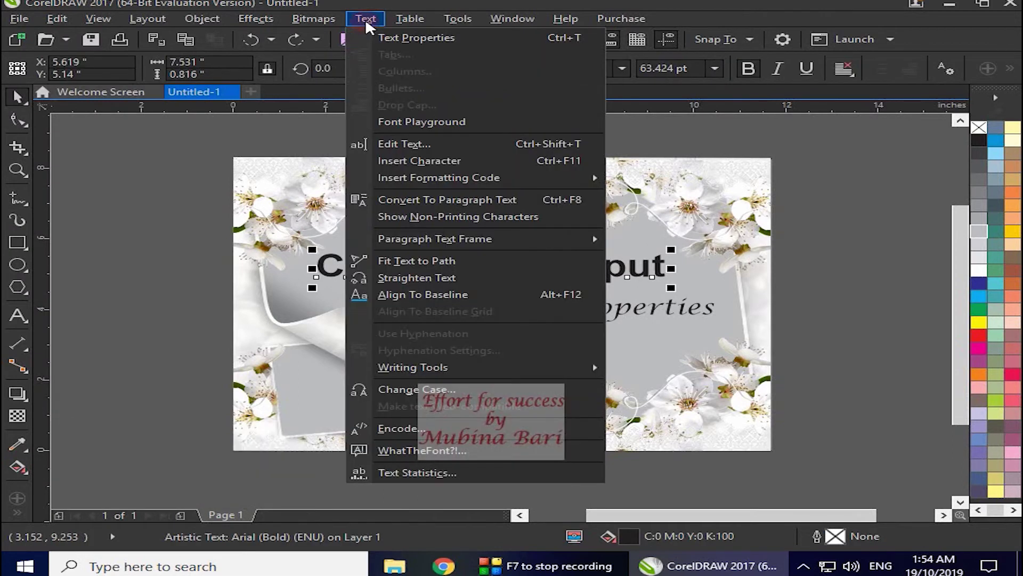
left_click(482, 471)
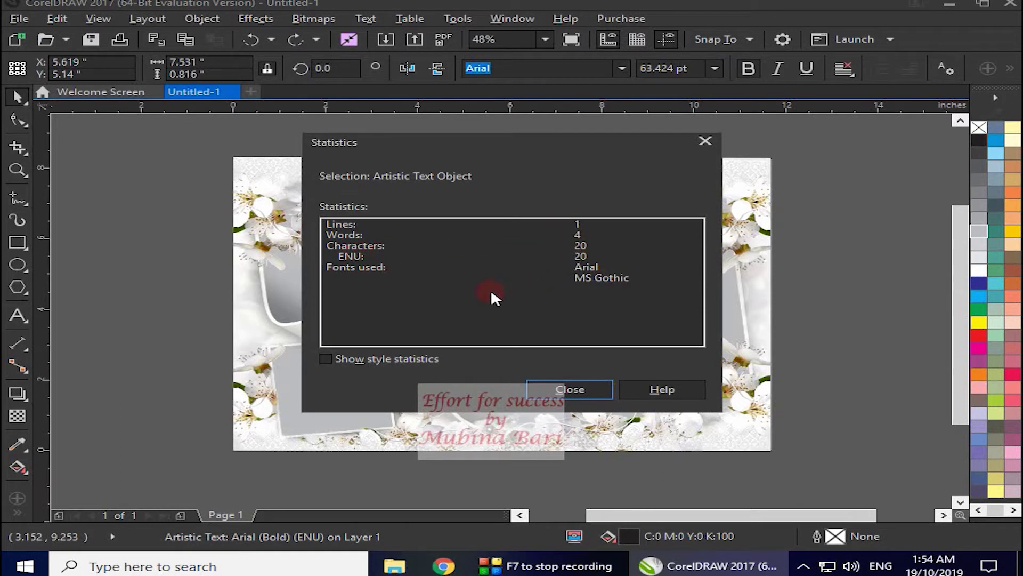
left_click(711, 140)
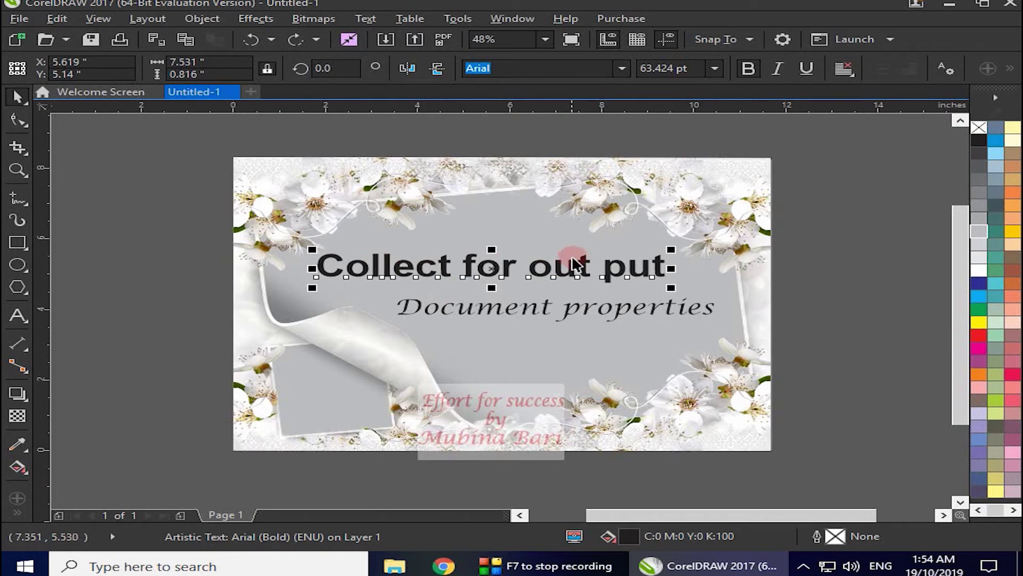
Convert the "Collect for out put" heading to curves and check the text statistics for the document.
key("ctrl+q")
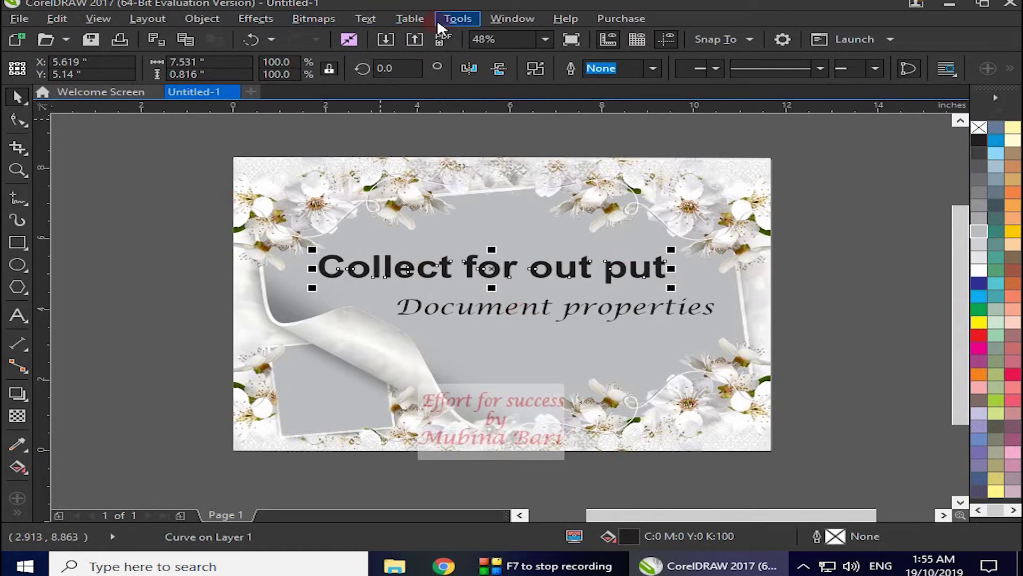
left_click(358, 20)
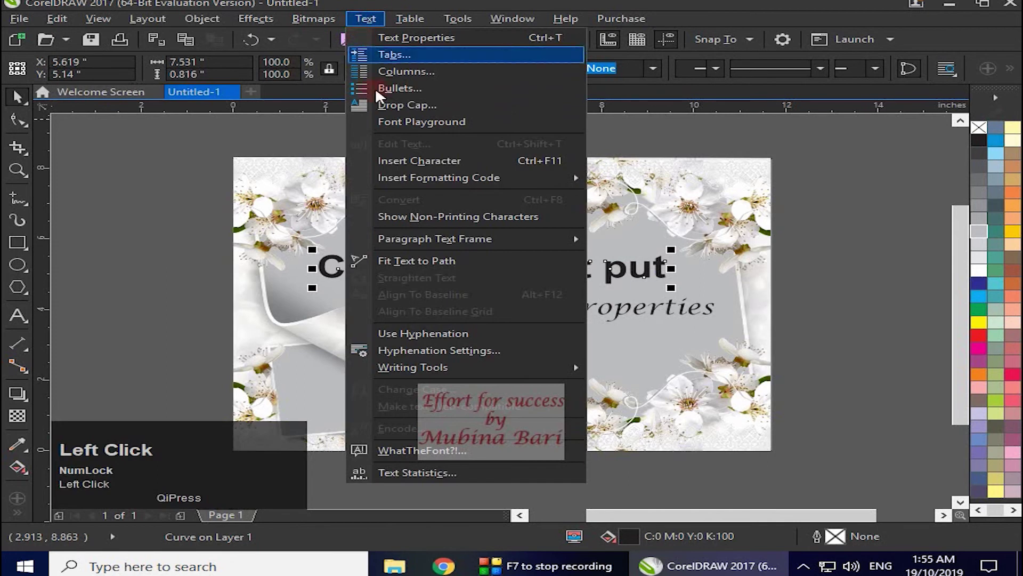
left_click(447, 468)
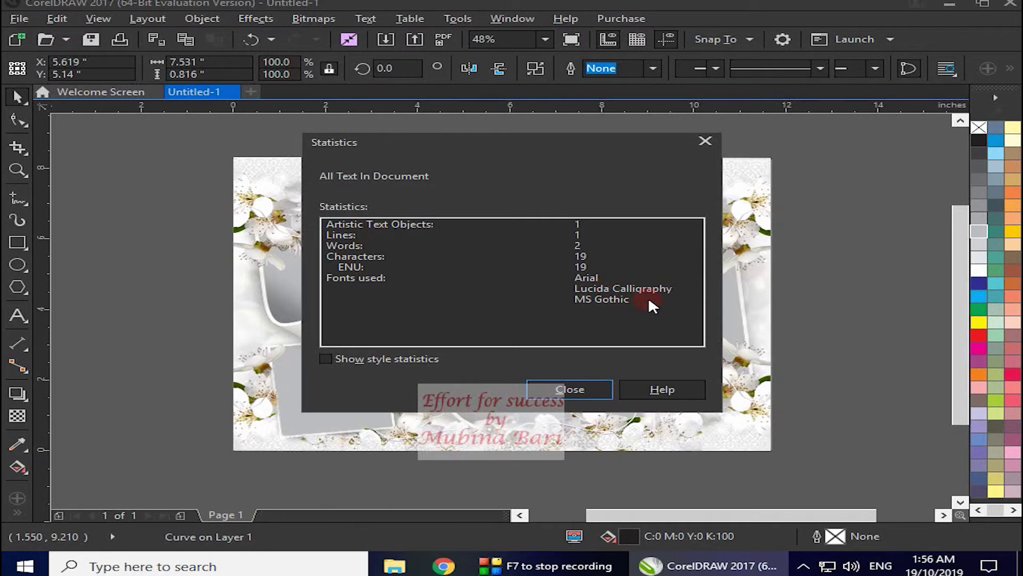
left_click(702, 144)
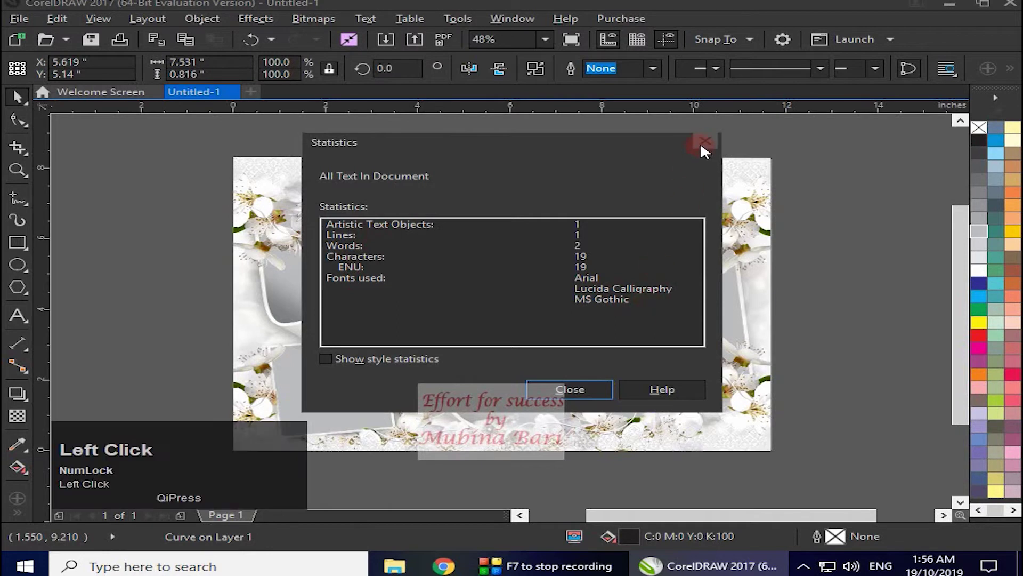
Delete the "Document properties" text and check the text statistics with the curved heading selected.
left_click(332, 320)
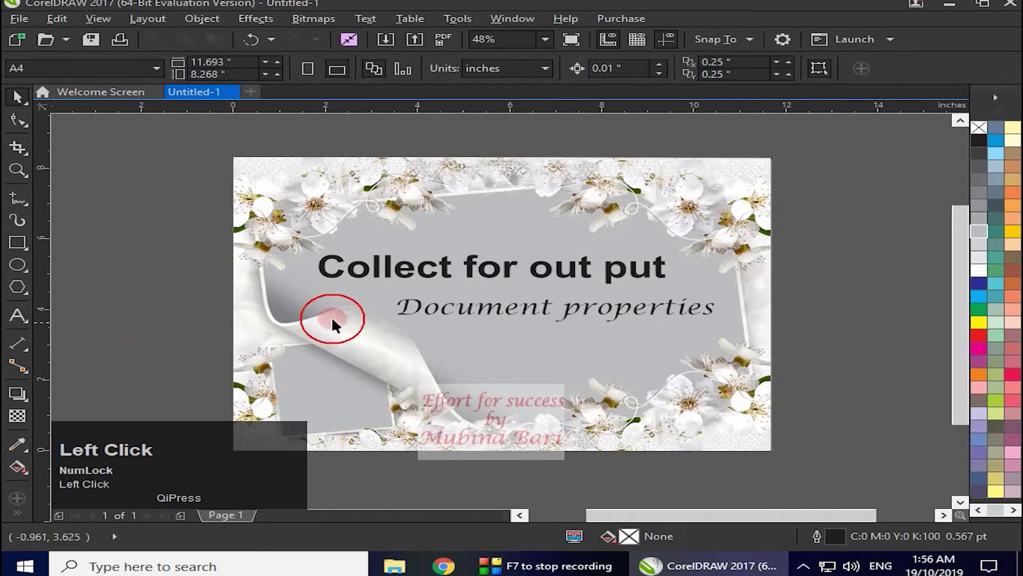
left_click(517, 305)
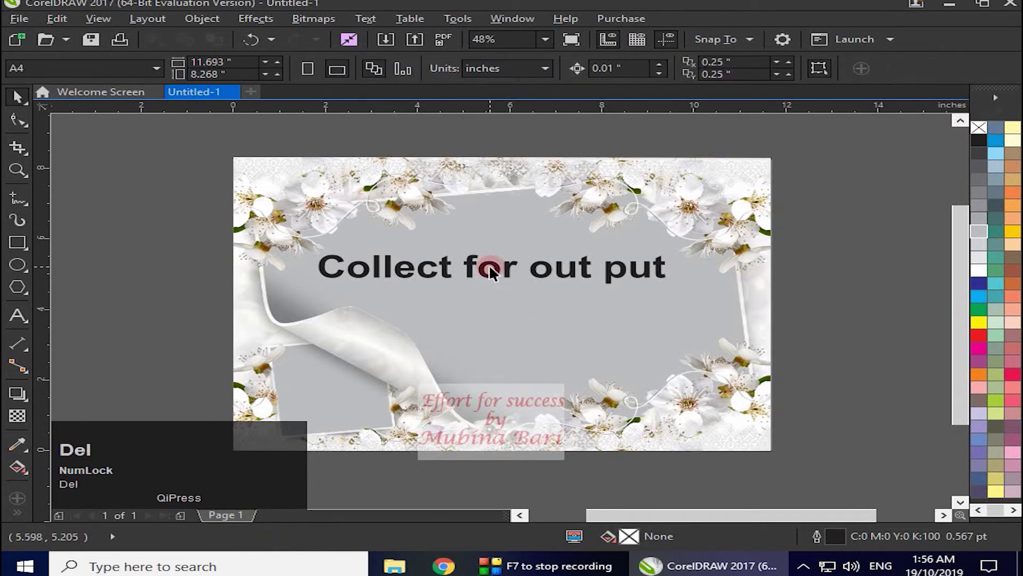
left_click(648, 275)
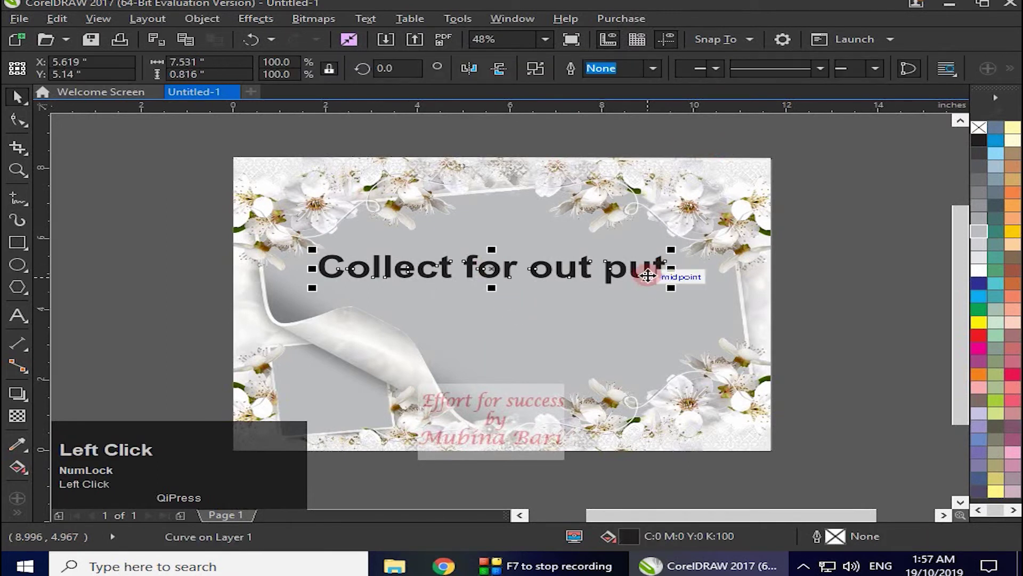
left_click_drag(366, 19, 428, 473)
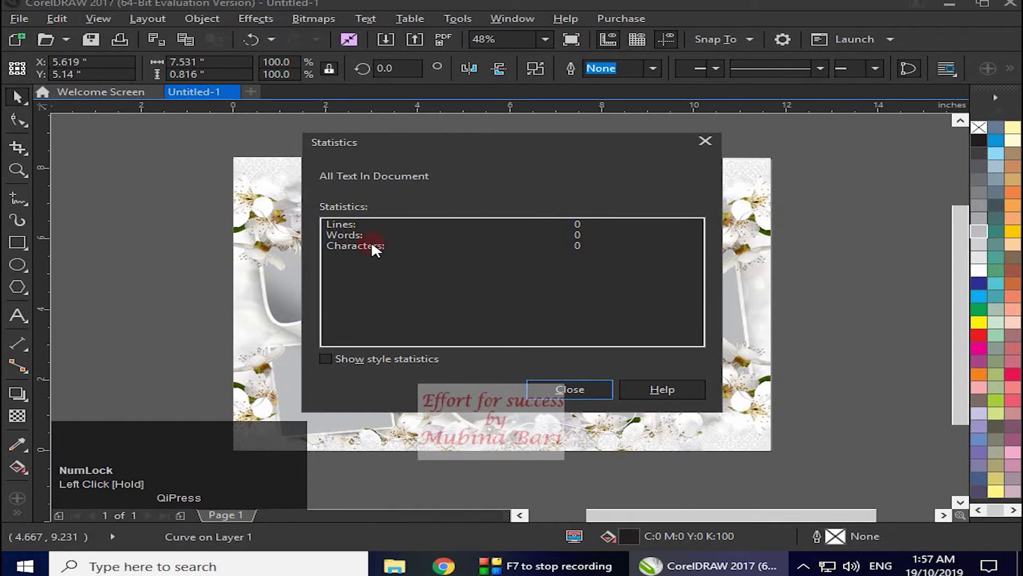
left_click_drag(567, 141, 647, 321)
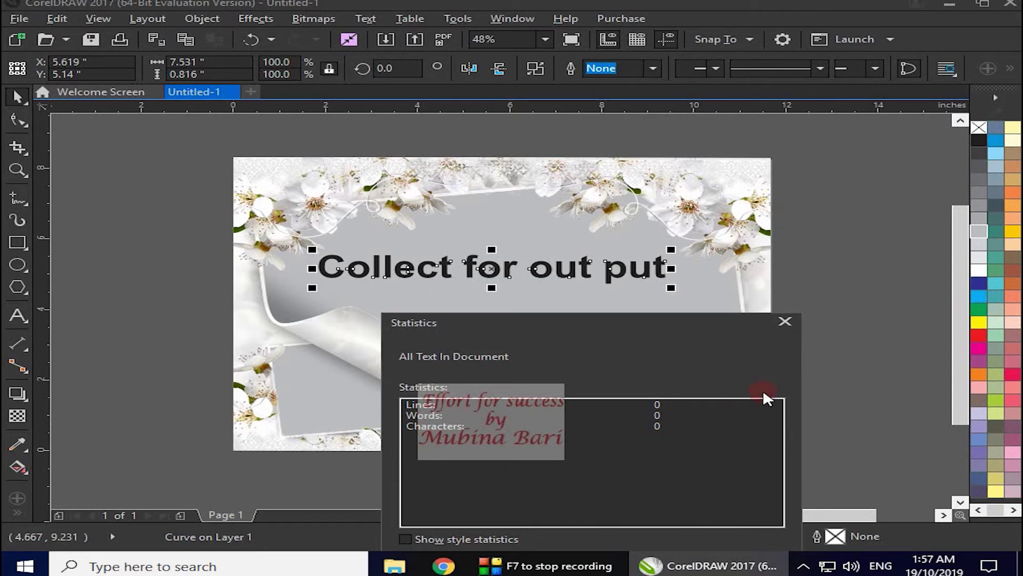
left_click(788, 323)
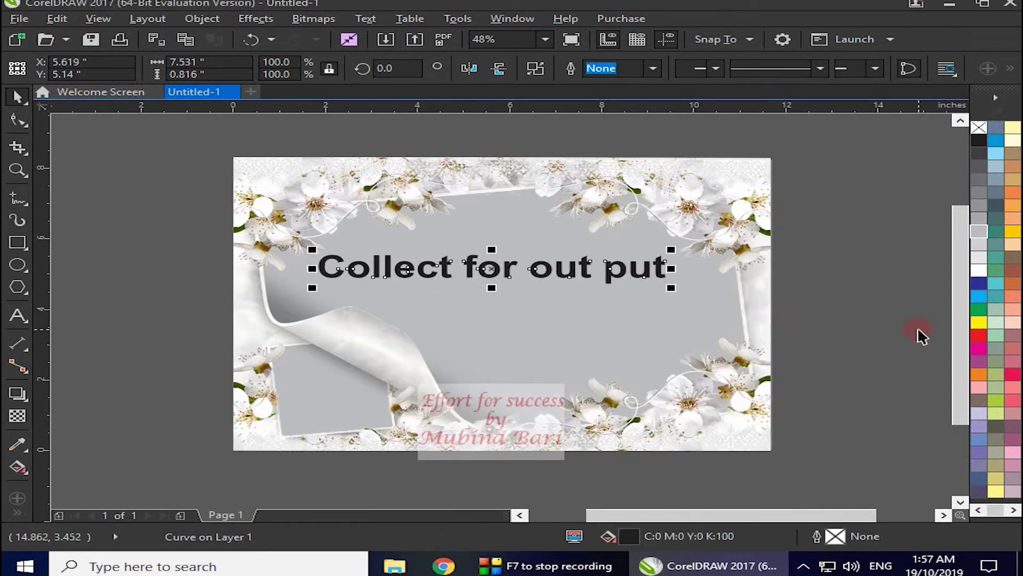
Undo the deletion of the "Document properties" text.
key("ctrl")
key("ctrl+z")
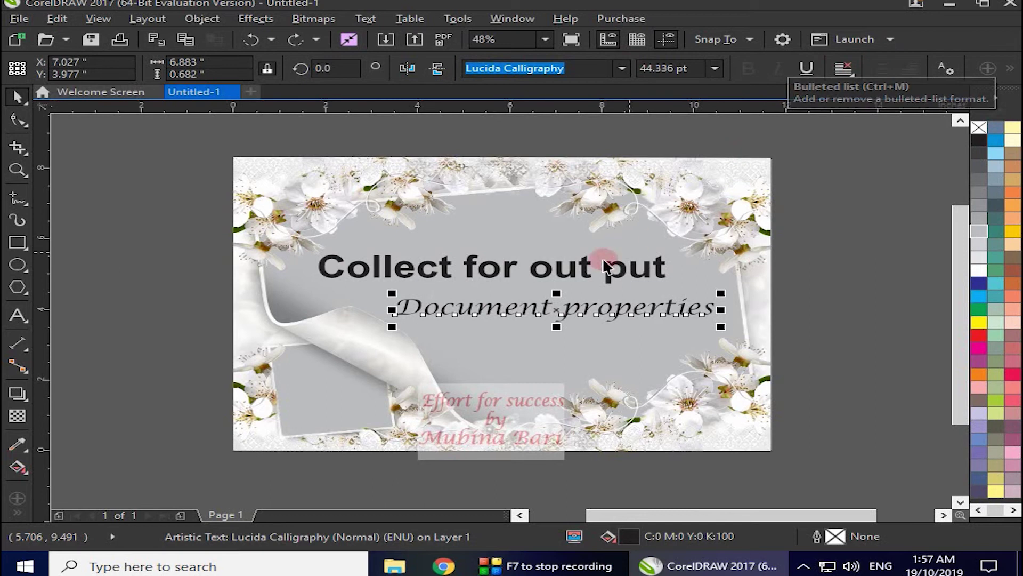
left_click(553, 271)
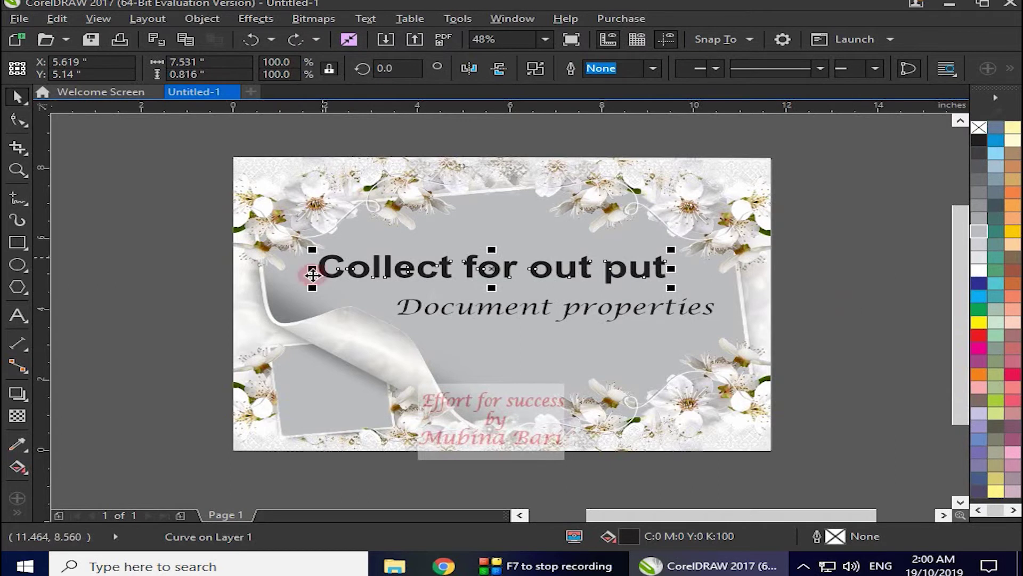
Select all objects on the page and start Collect For Output, automatically gathering all files associated with the document.
left_click(197, 275)
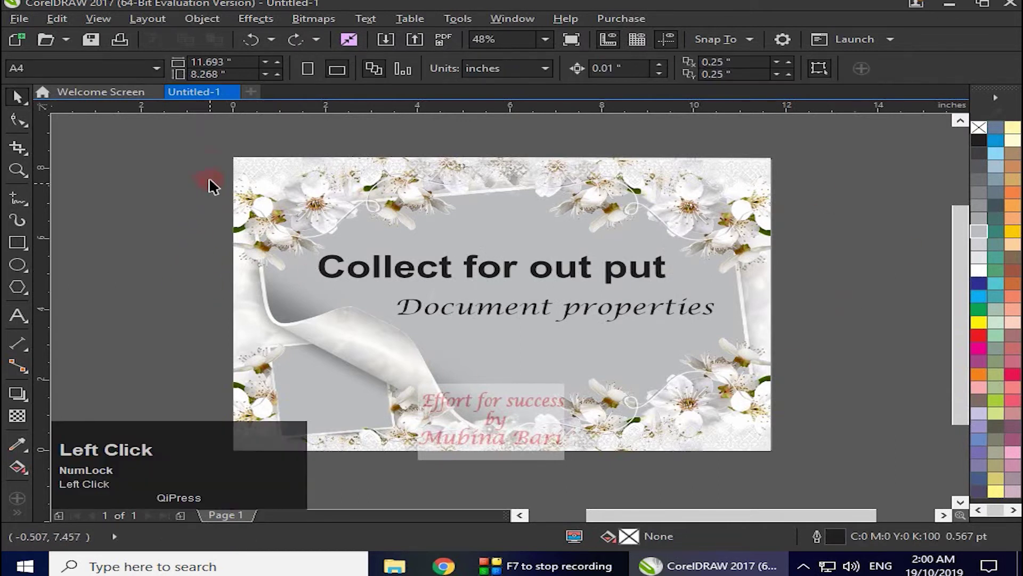
left_click_drag(200, 142, 810, 465)
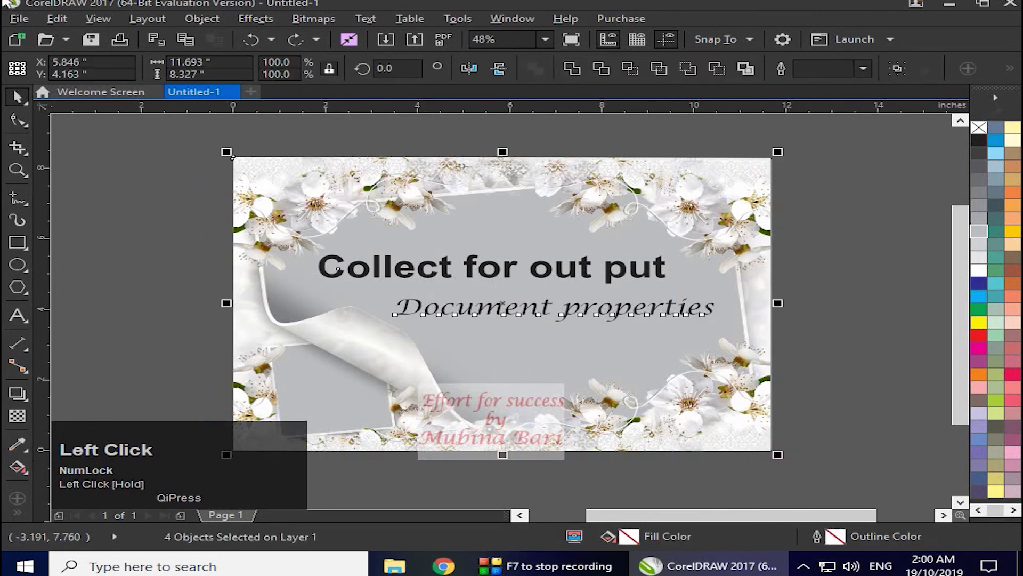
left_click(19, 19)
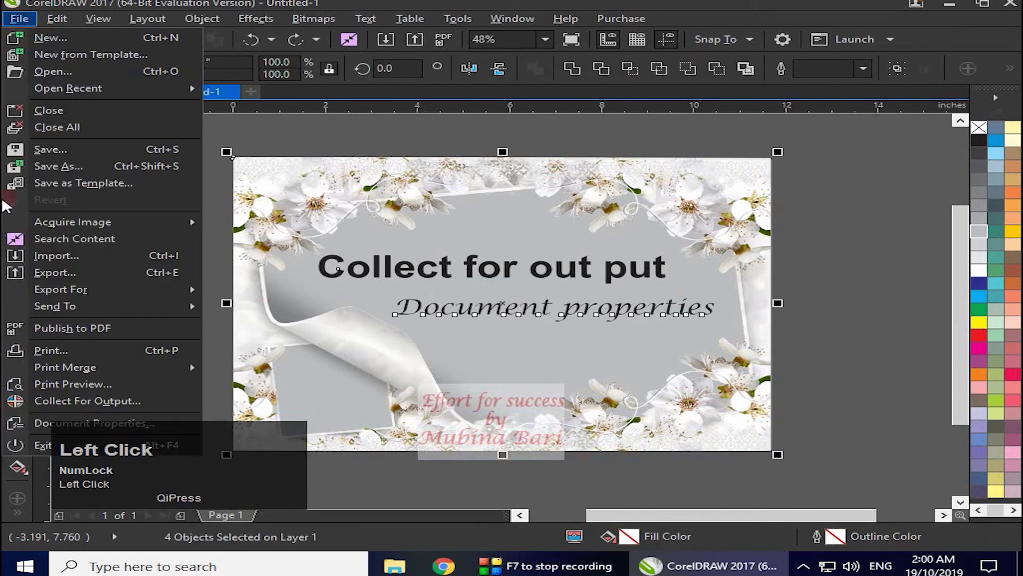
left_click(67, 401)
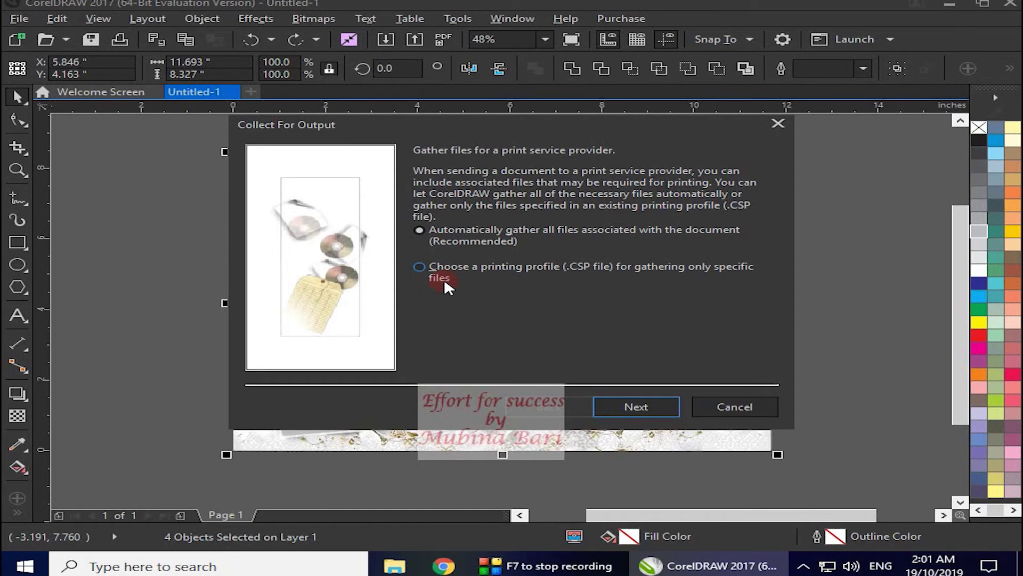
left_click(420, 231)
left_click(638, 406)
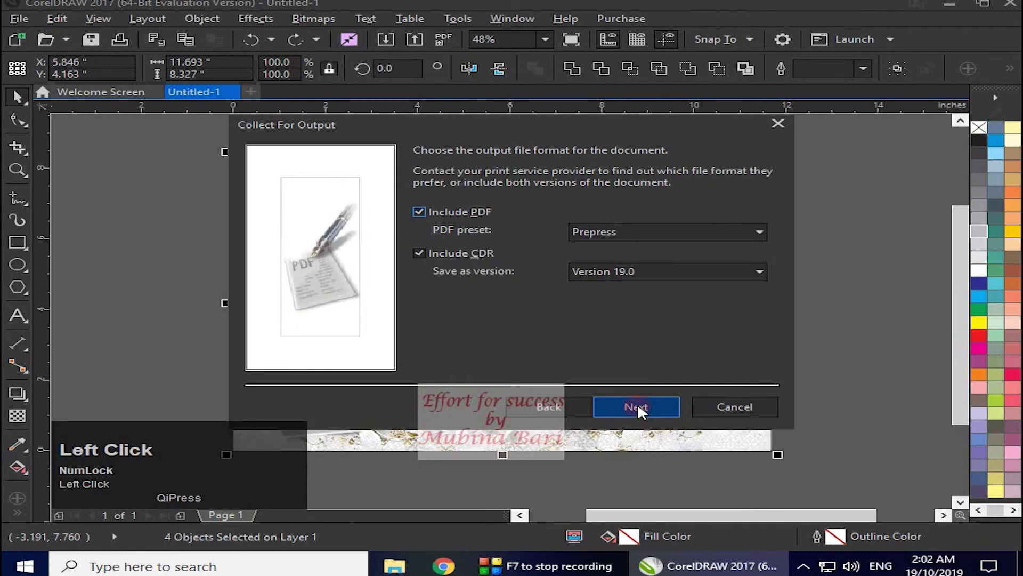
Include a PDF with the Prepress preset and a CDR saved as Version 12.0 in the output.
left_click(420, 212)
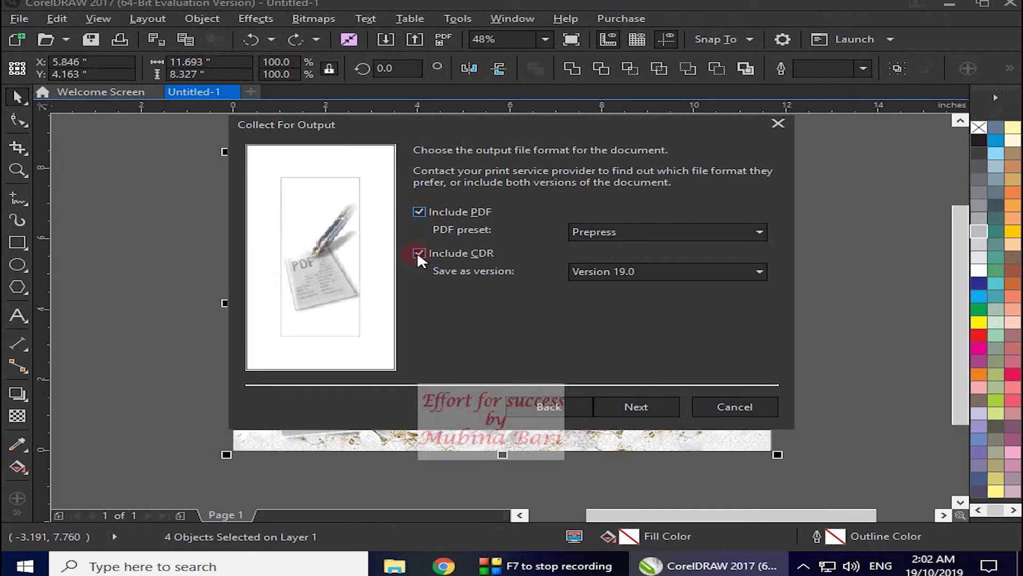
left_click(758, 271)
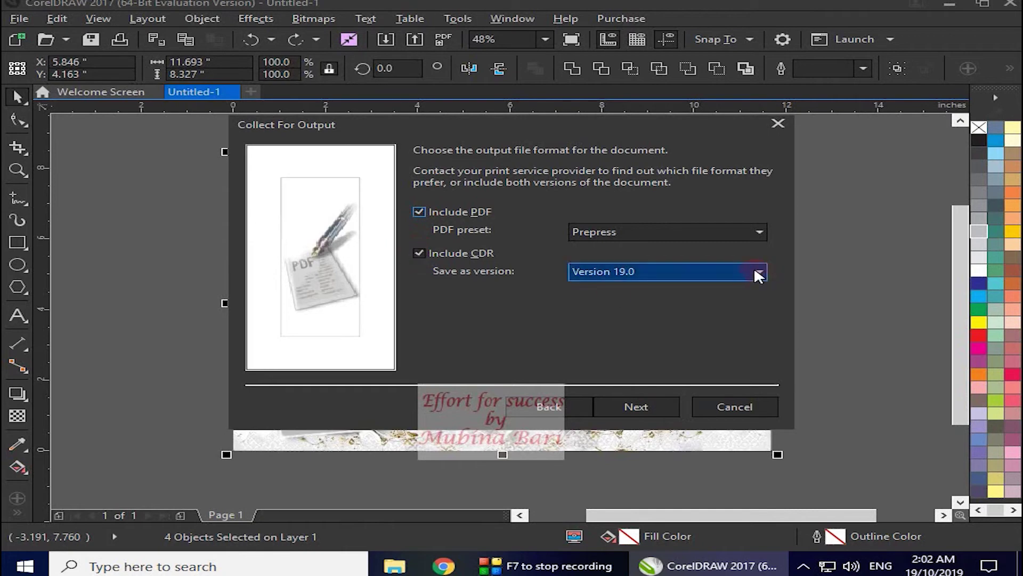
left_click(757, 271)
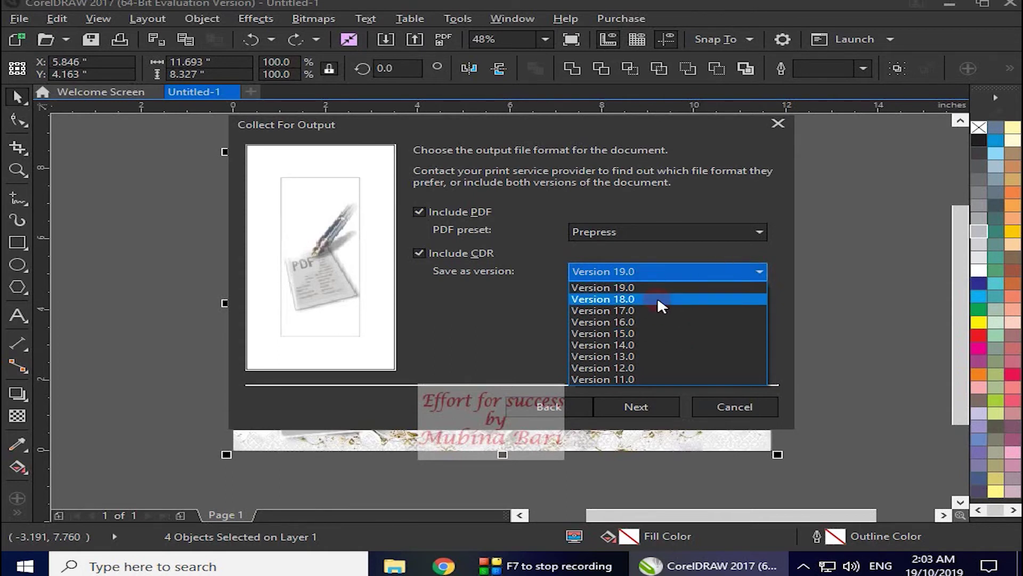
left_click(643, 367)
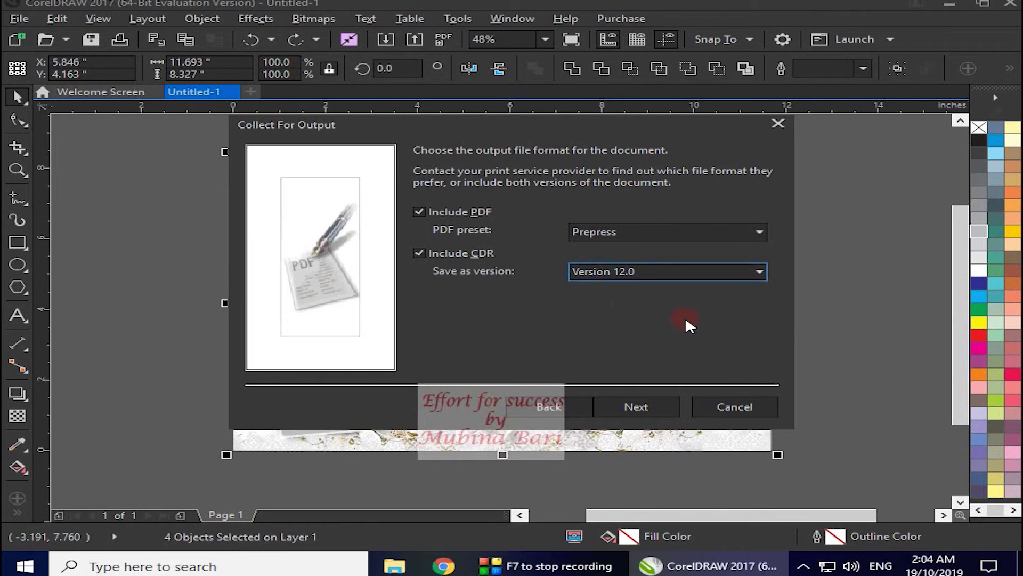
left_click(637, 406)
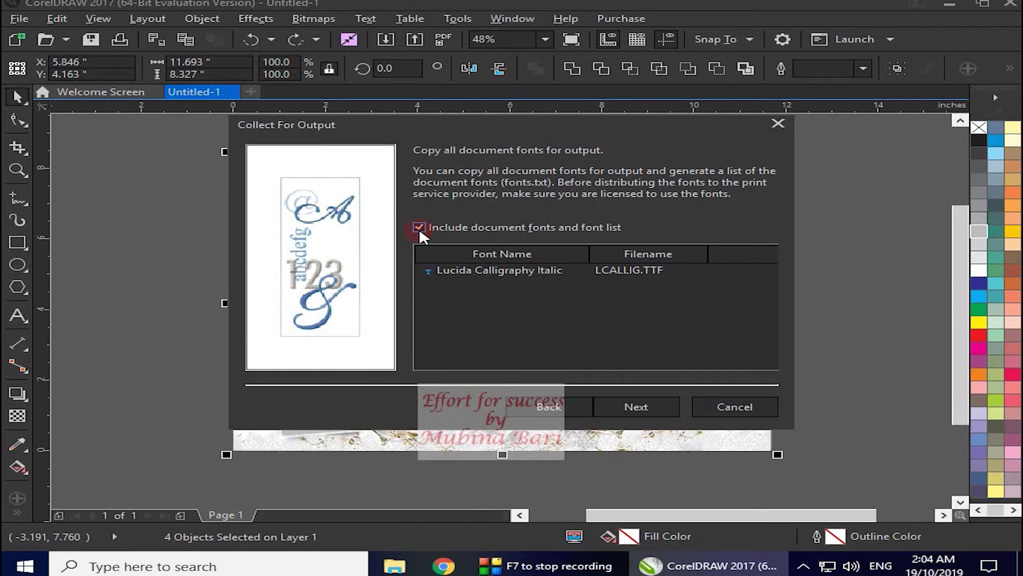
Include the document fonts with the font list and the color profiles in the collected output.
left_click(450, 283)
left_click(654, 405)
left_click(660, 405)
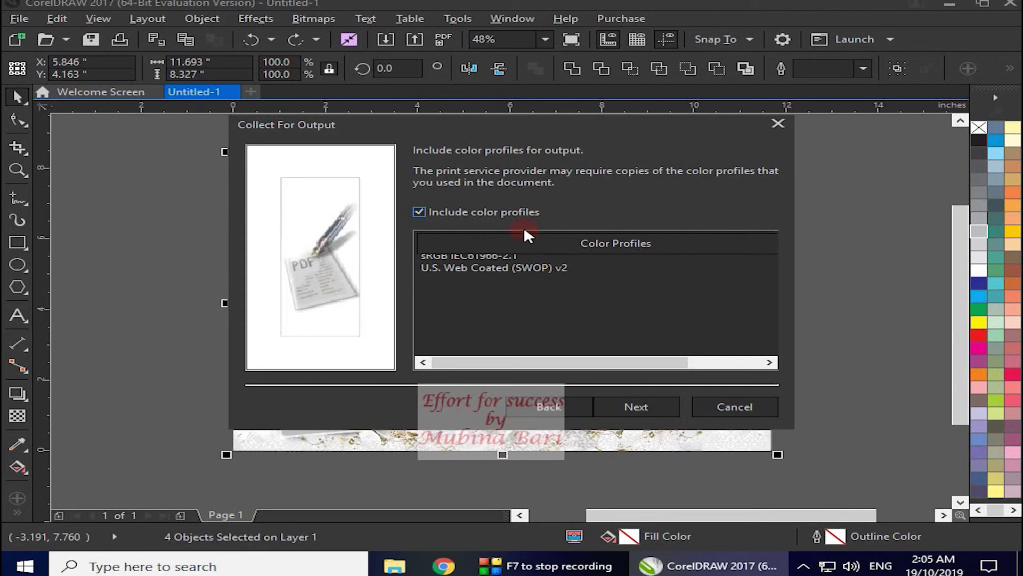
left_click(628, 408)
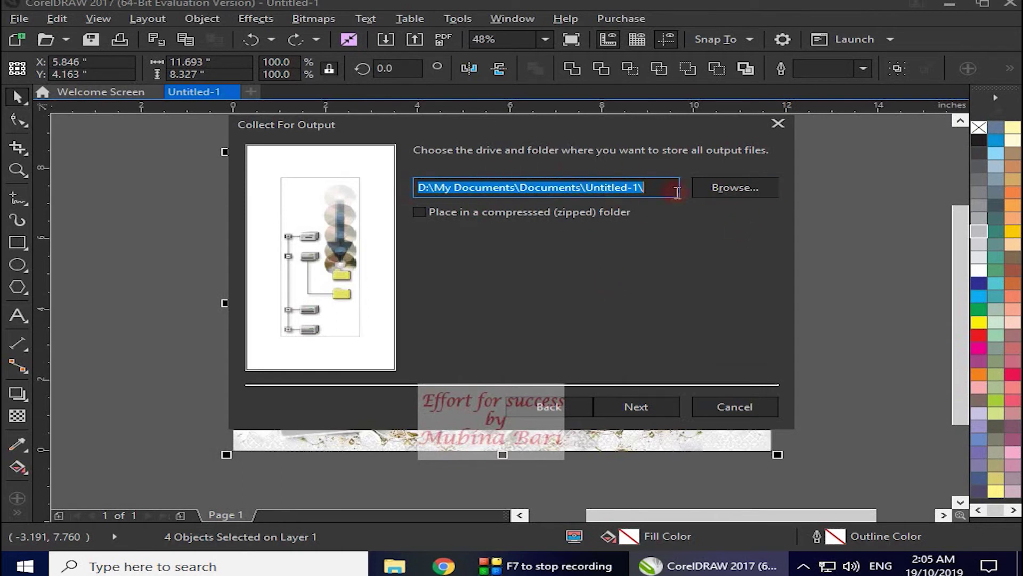
Set the output location to the Desktop folder and place the files in a compressed (zipped) folder.
left_click(734, 186)
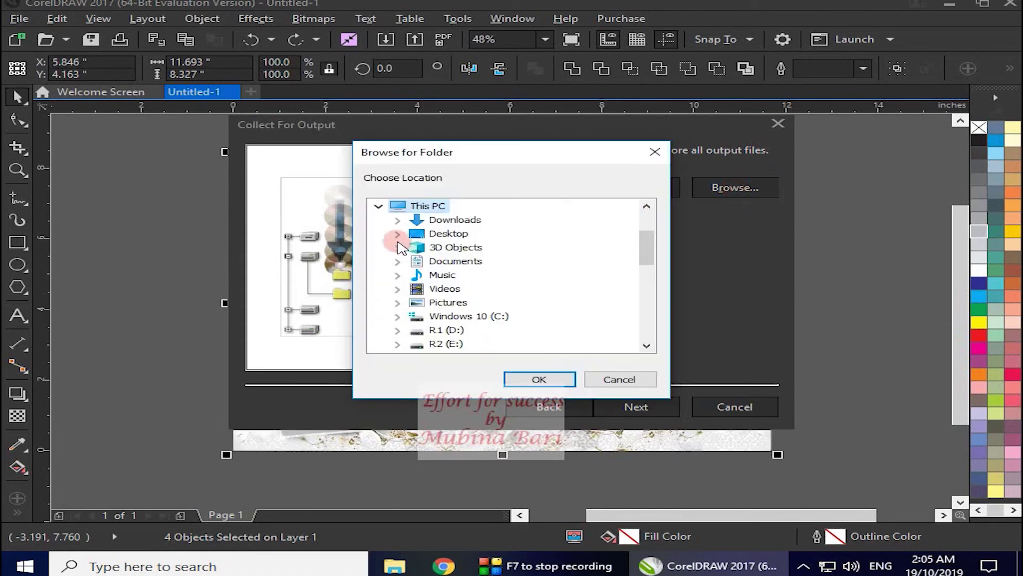
left_click(464, 238)
left_click(543, 379)
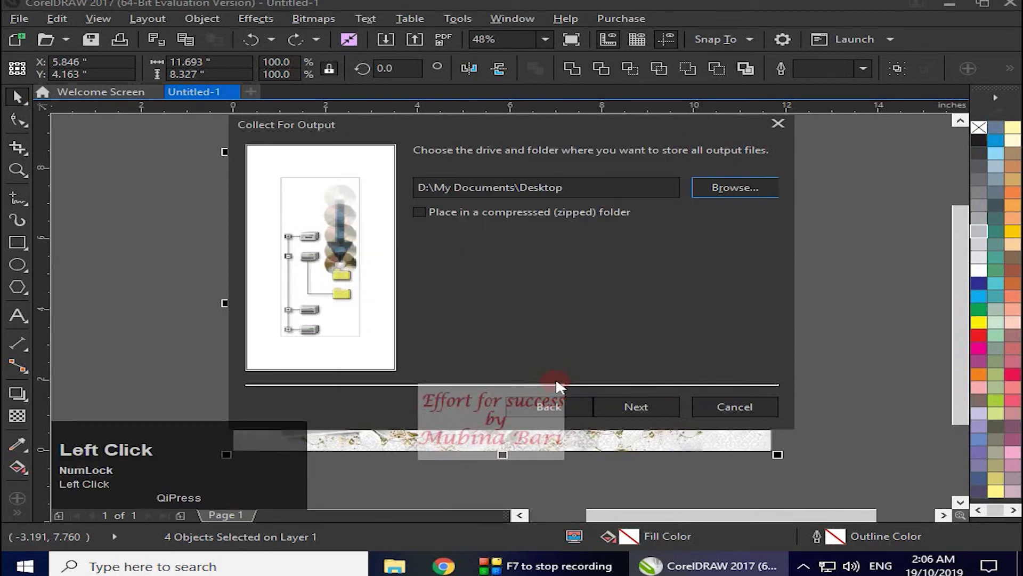
left_click(438, 190)
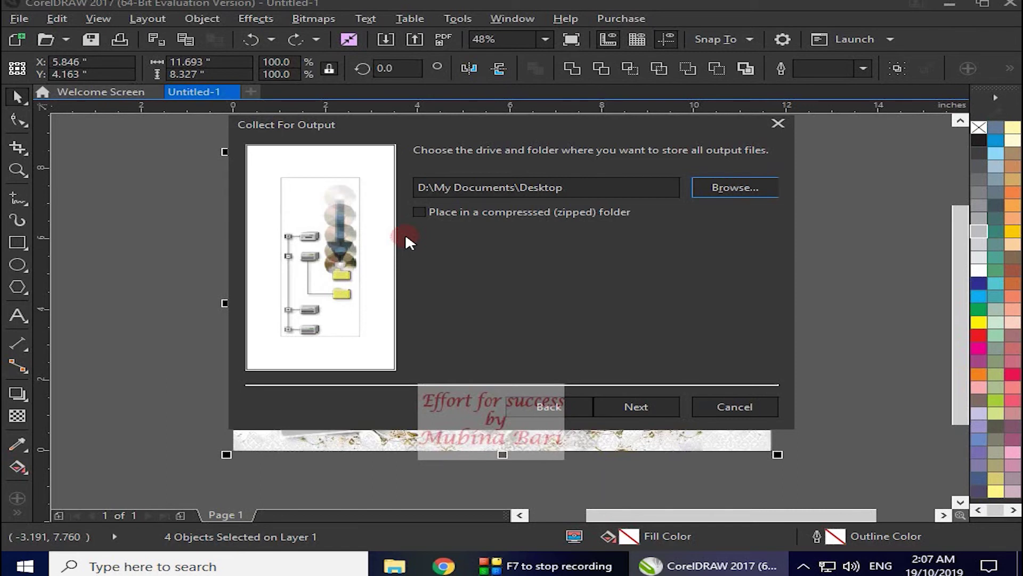
left_click(420, 212)
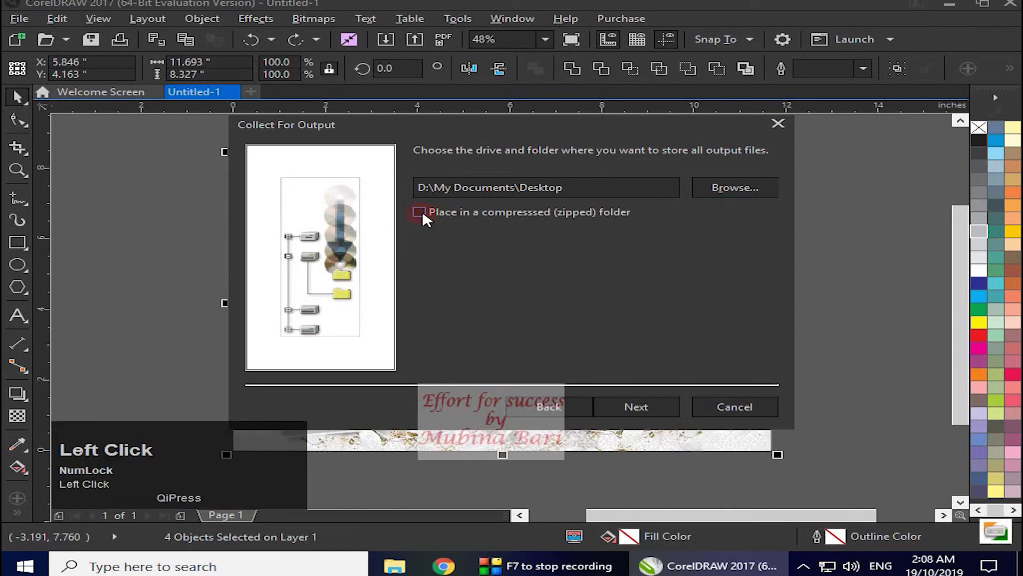
Create the output files, finish the collection and show the desktop to locate the zipped folder.
left_click(637, 404)
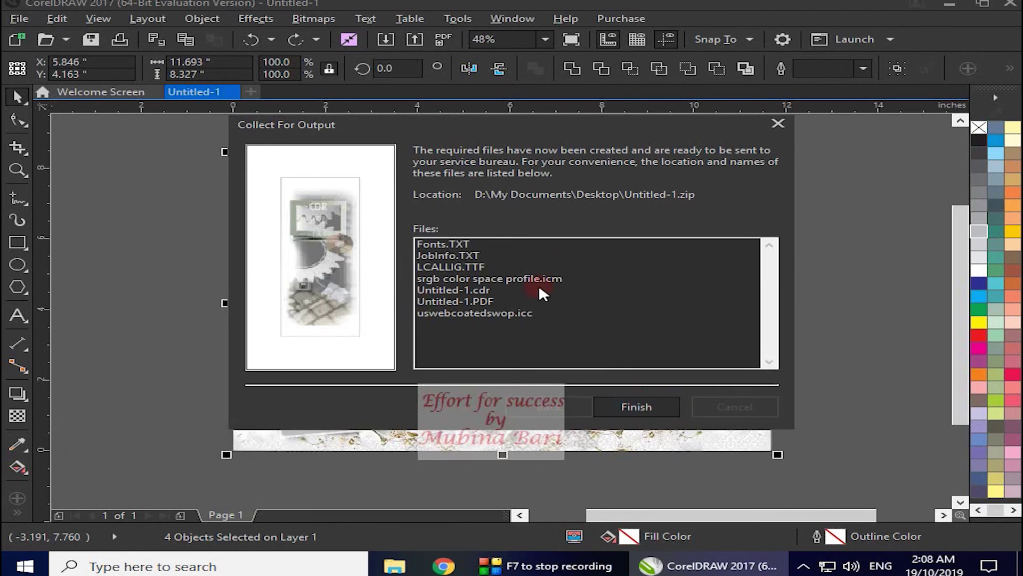
left_click(619, 406)
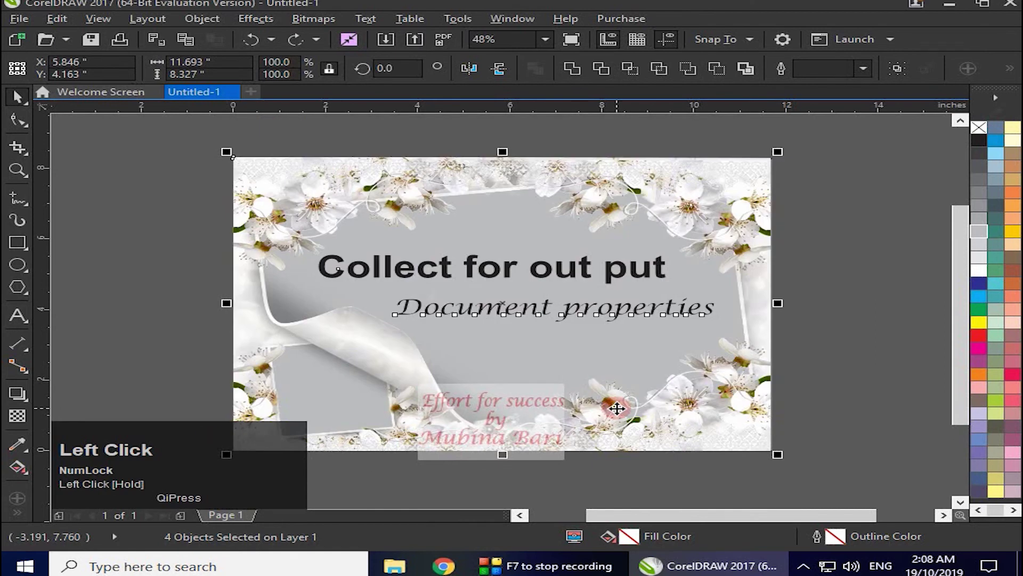
left_click(950, 6)
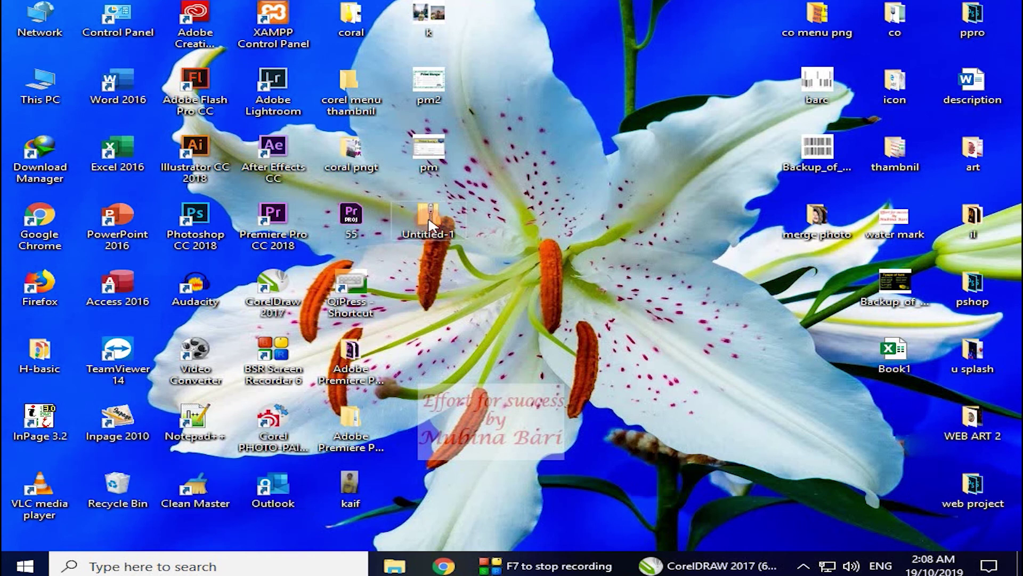
Rename the collected Untitled-1 zipped folder on the desktop as information.
left_click(429, 224)
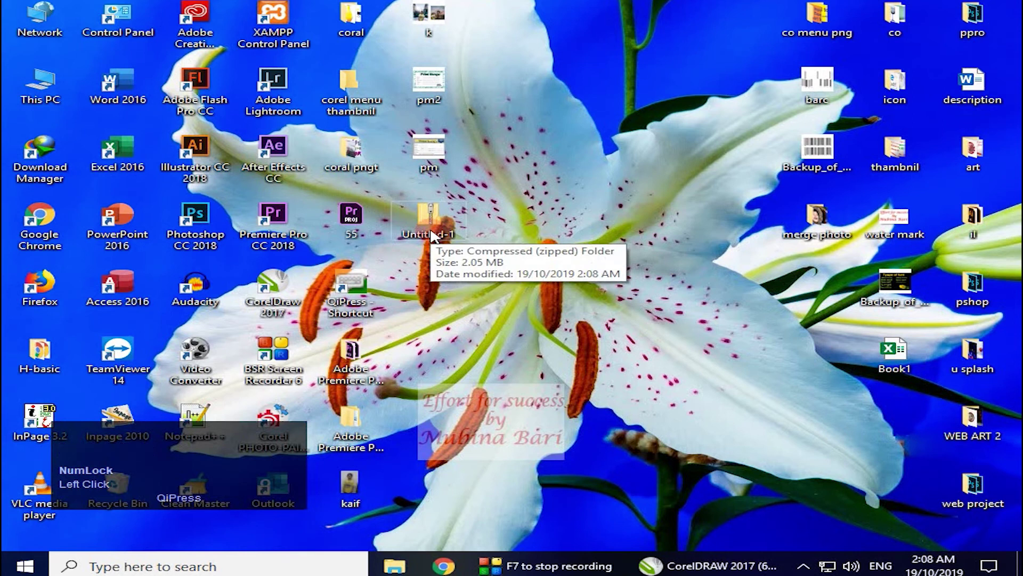
right_click(432, 236)
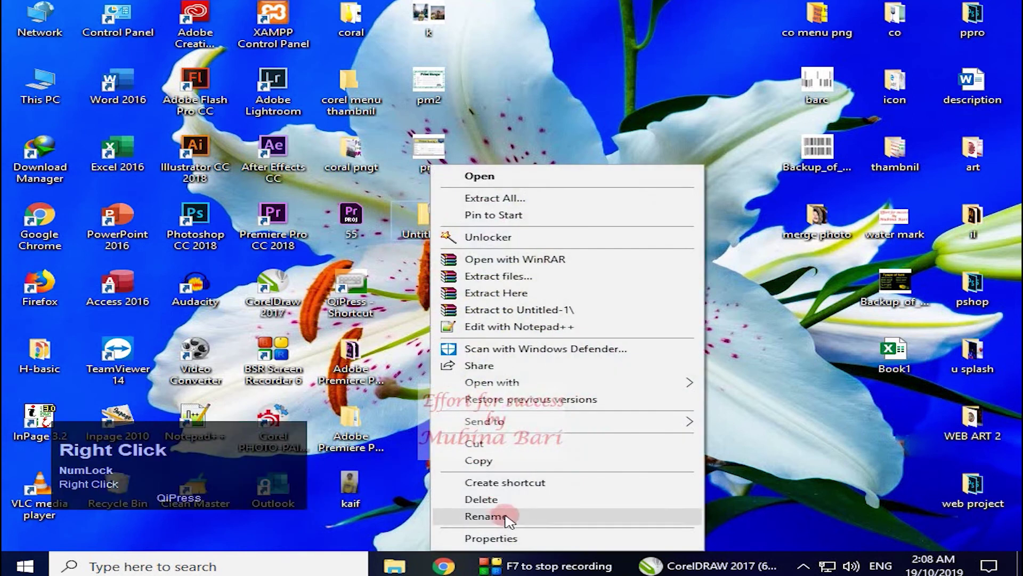
left_click(482, 515)
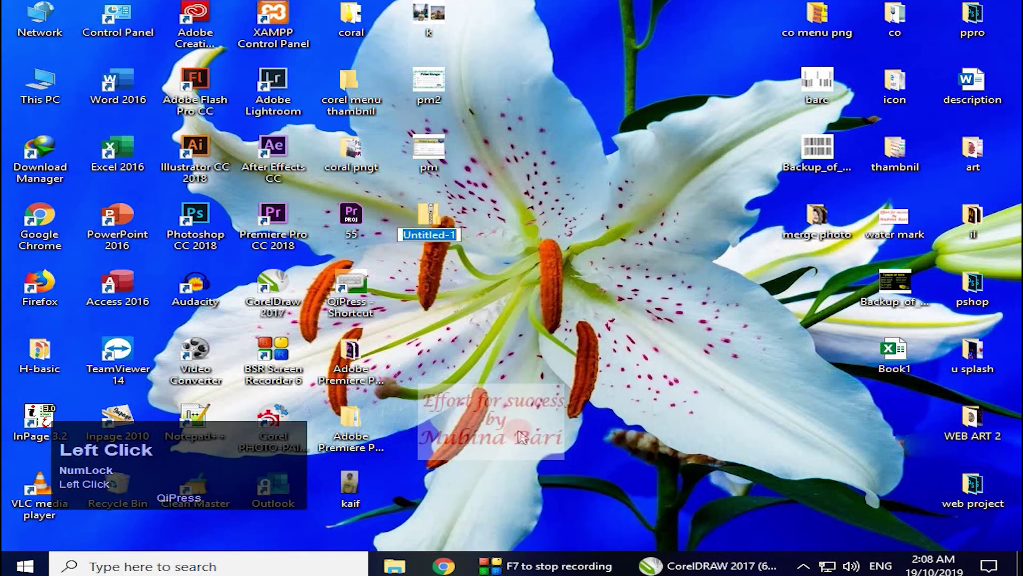
key("BackSpace")
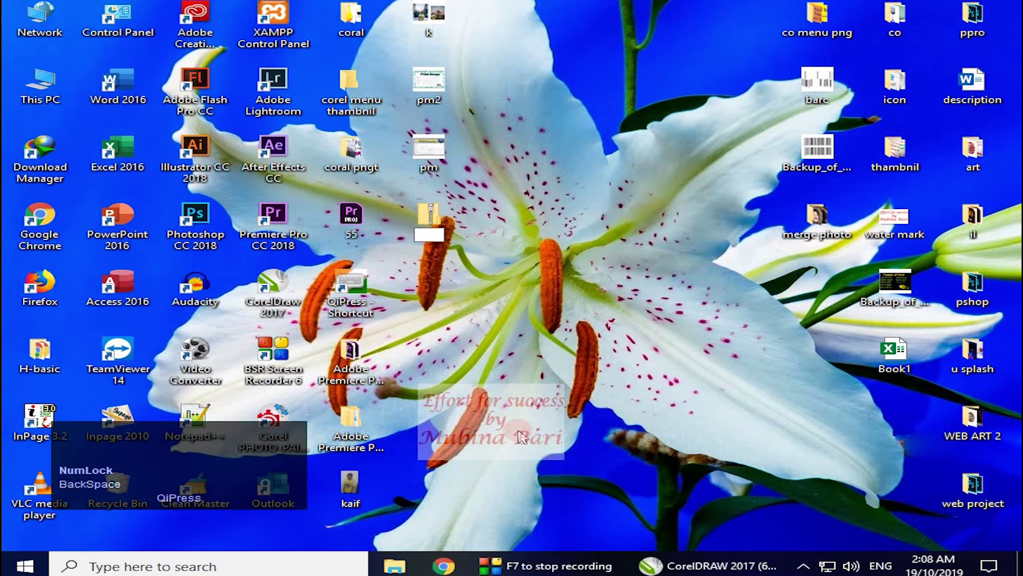
type("mation")
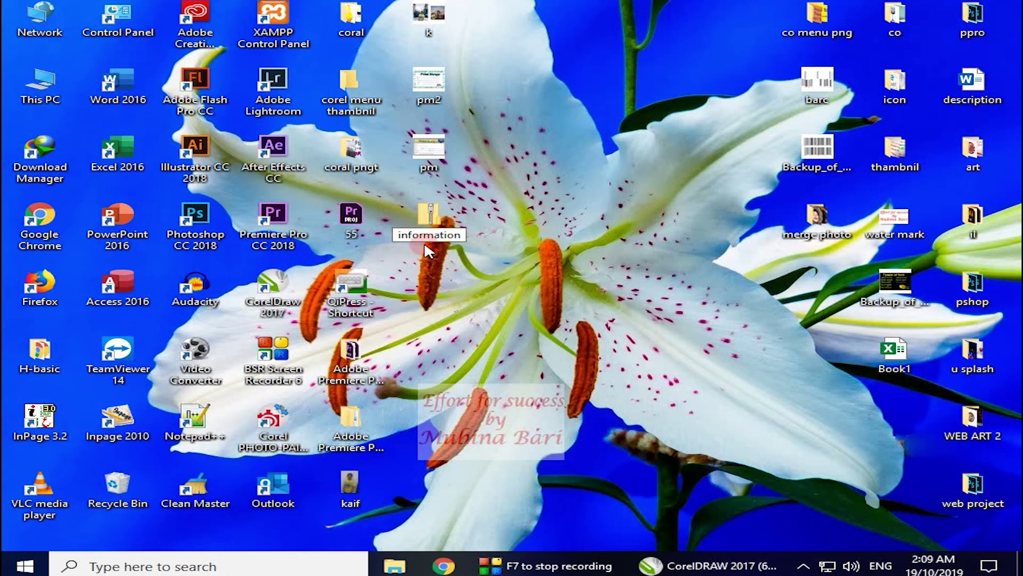
key("Return")
left_click(489, 302)
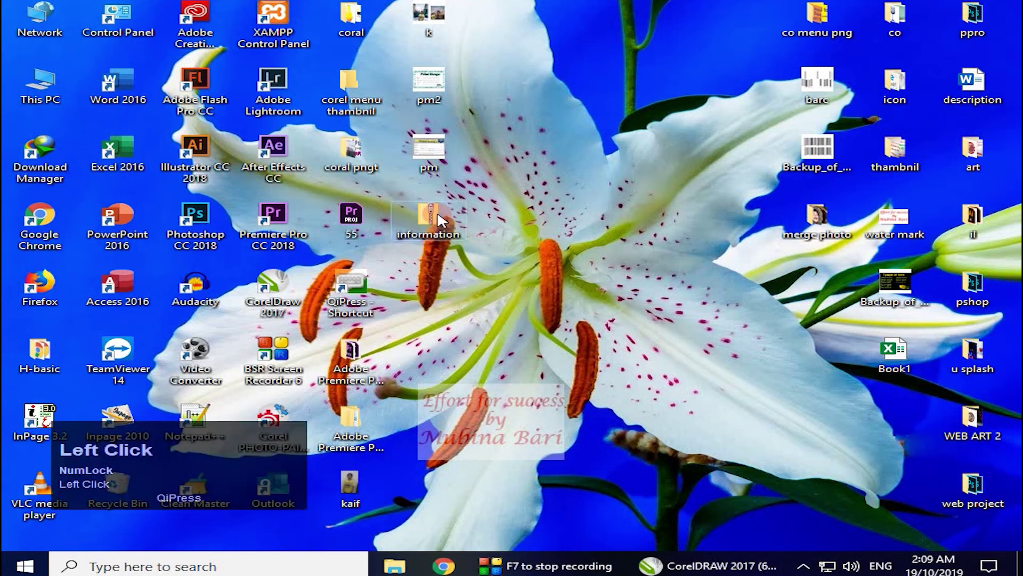
Open the information zipped folder and view its Fonts and JobInfo text files, closing JobInfo after reading.
double_click(440, 219)
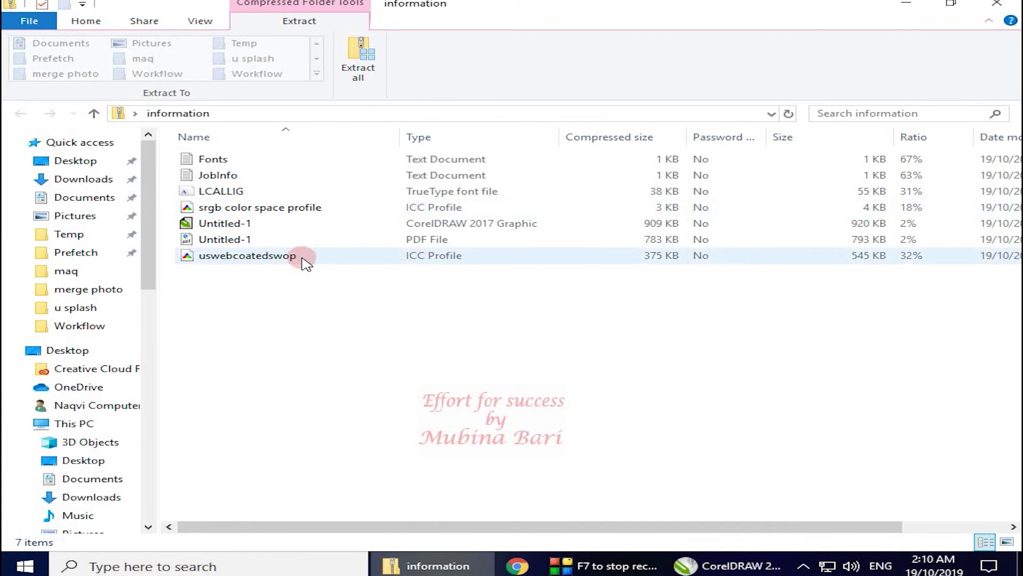
double_click(249, 158)
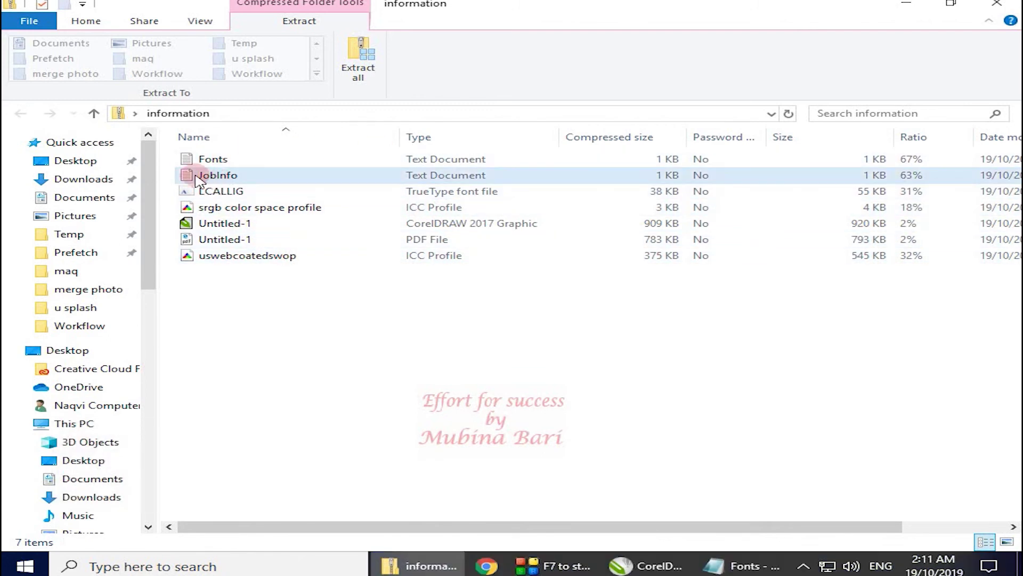
left_click(322, 179)
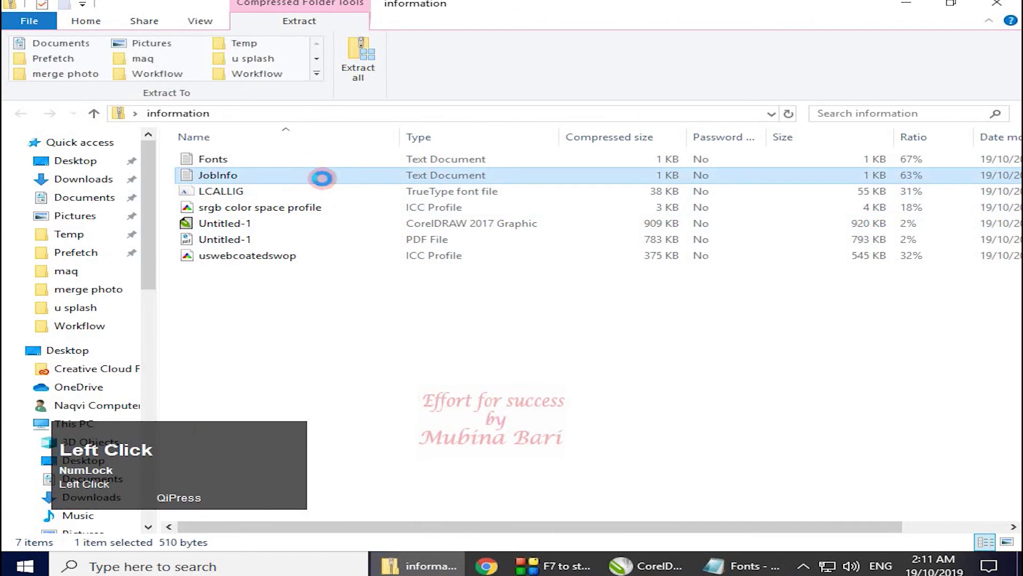
double_click(321, 178)
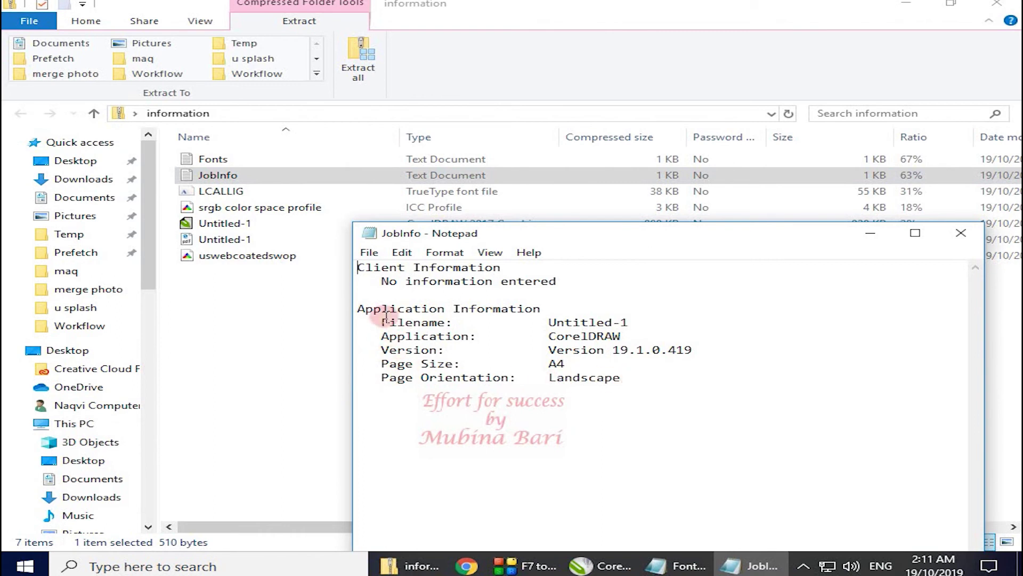
left_click(959, 234)
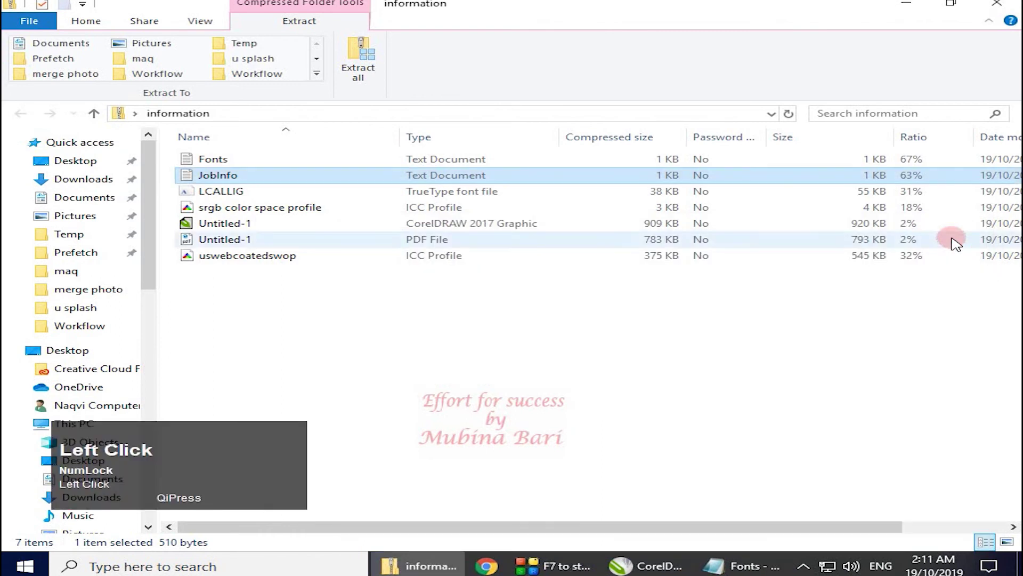
left_click(480, 340)
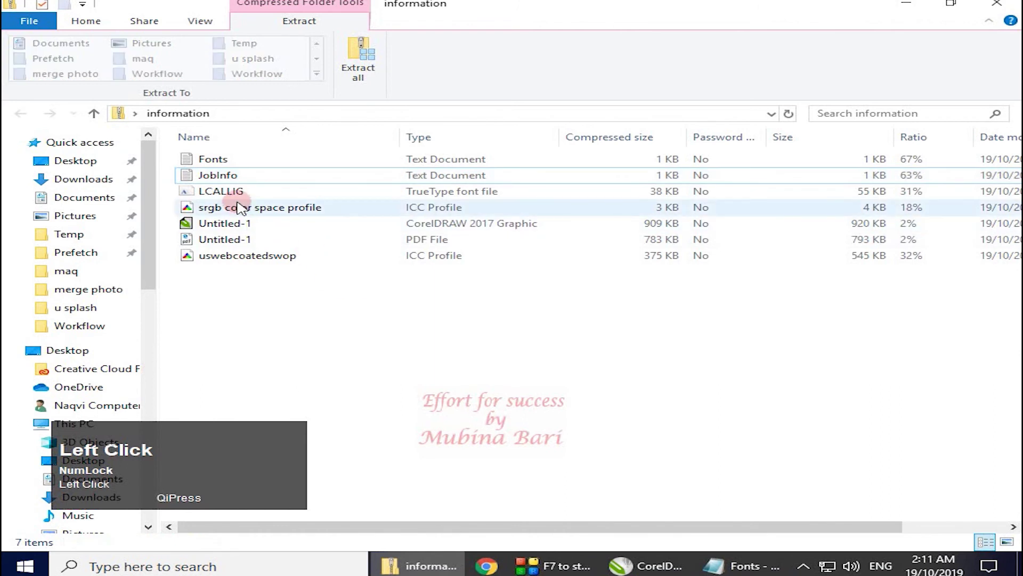
Preview the collected LCALLIG TrueType font file and close the font preview.
left_click(417, 195)
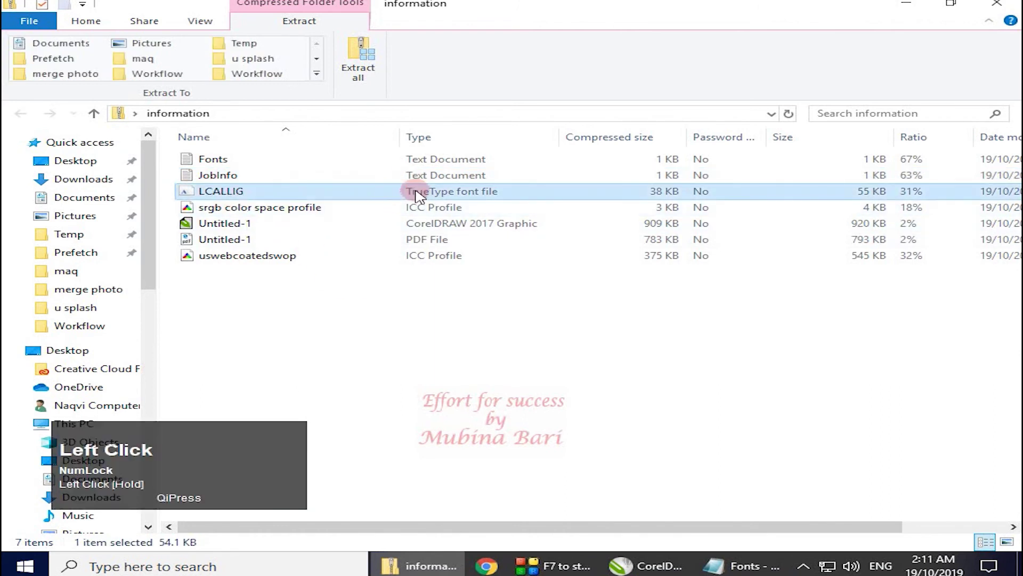
double_click(418, 196)
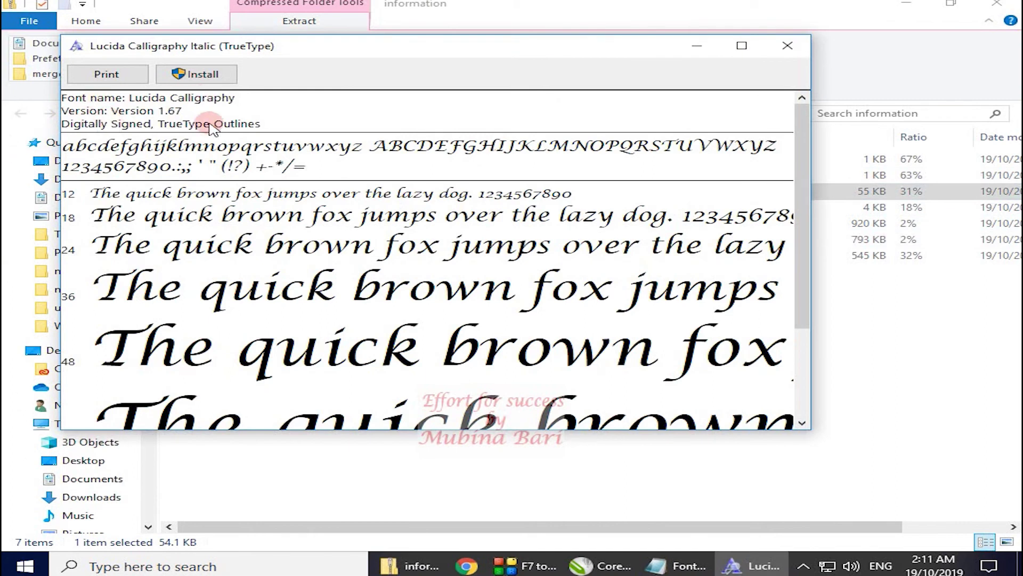
key("alt+F4")
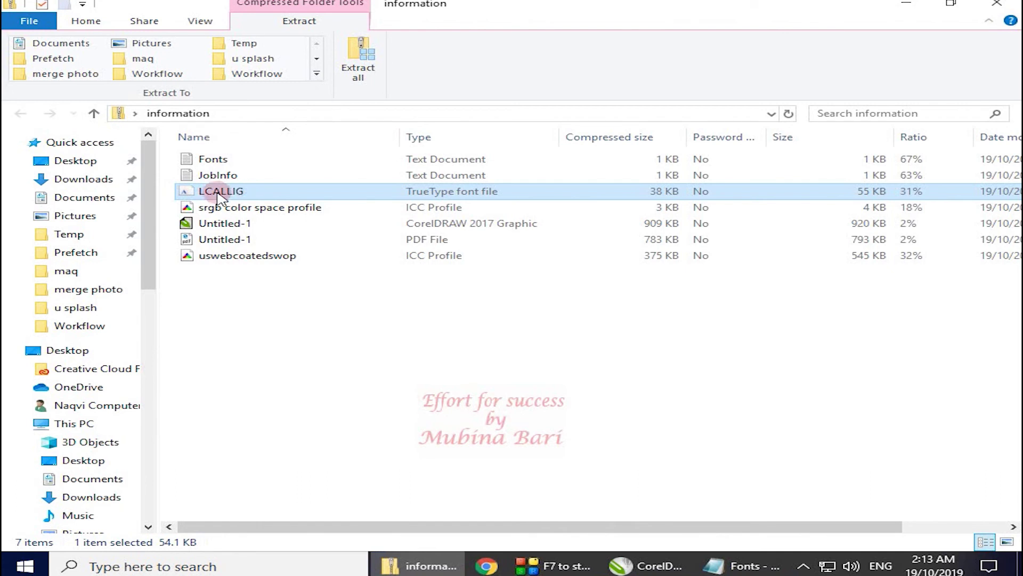
left_click(253, 201)
double_click(253, 198)
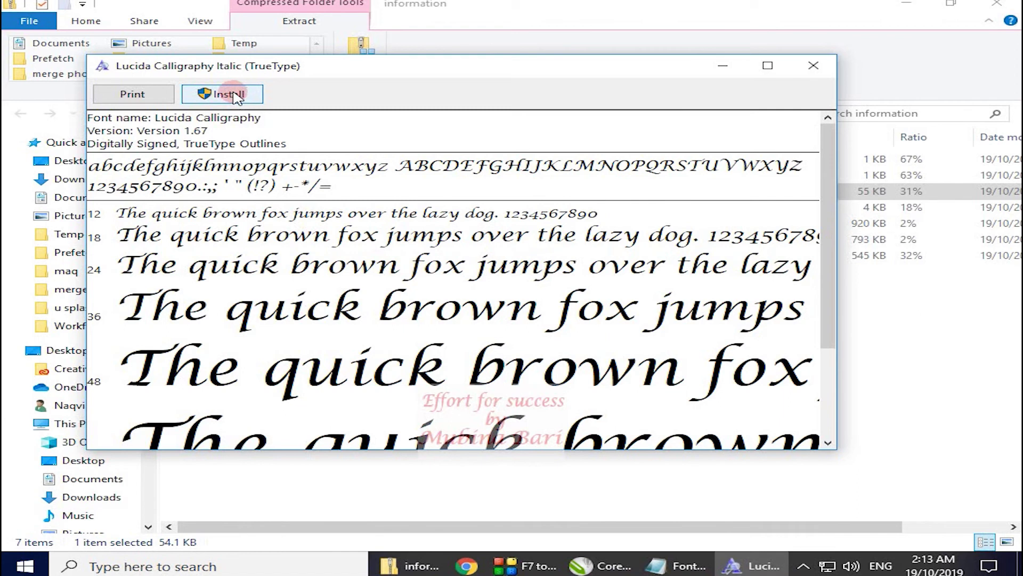
left_click(806, 72)
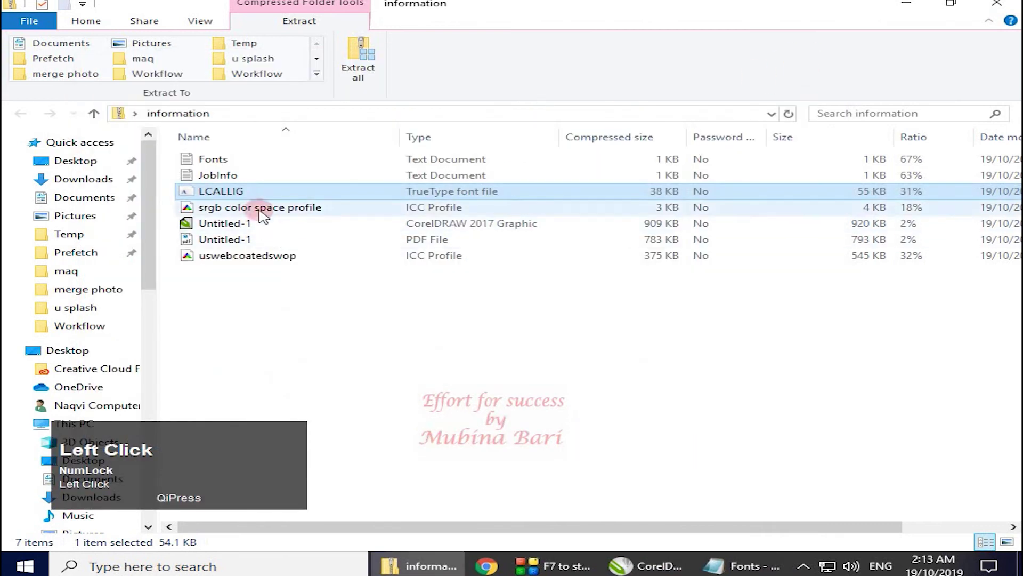
Copy the LCALLIG font file from the zipped folder and minimize the folder window.
right_click(262, 195)
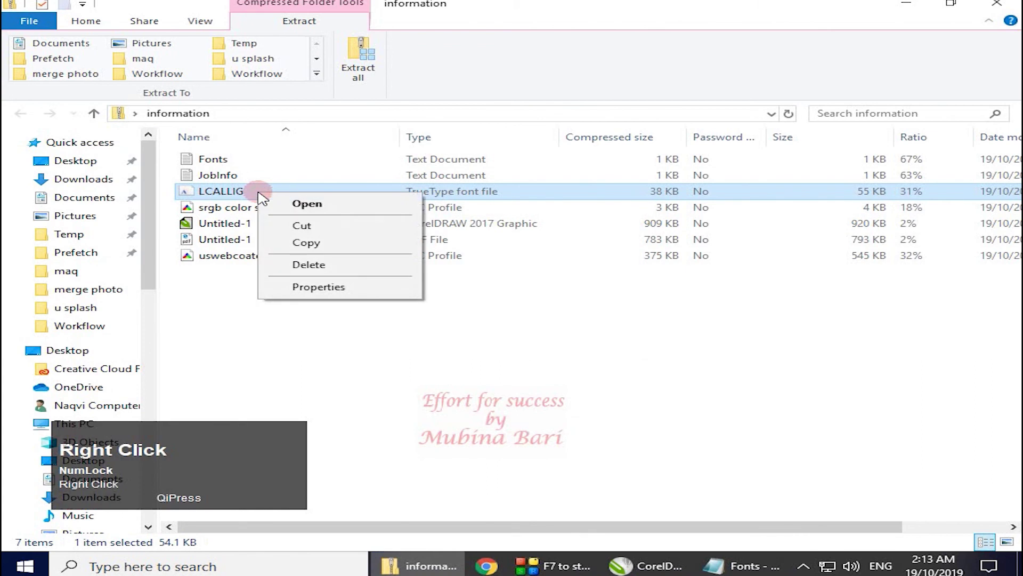
left_click(318, 243)
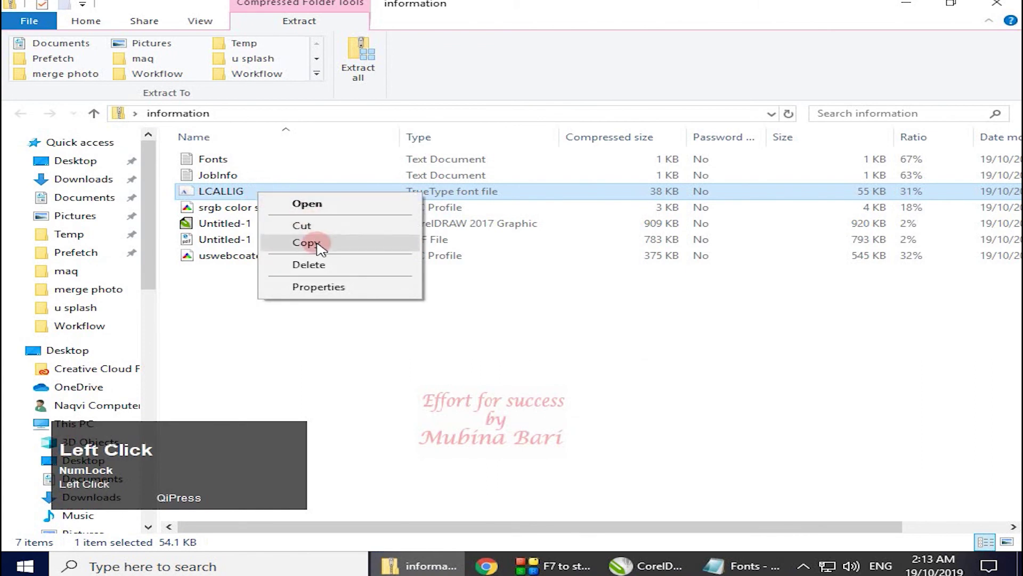
left_click(906, 7)
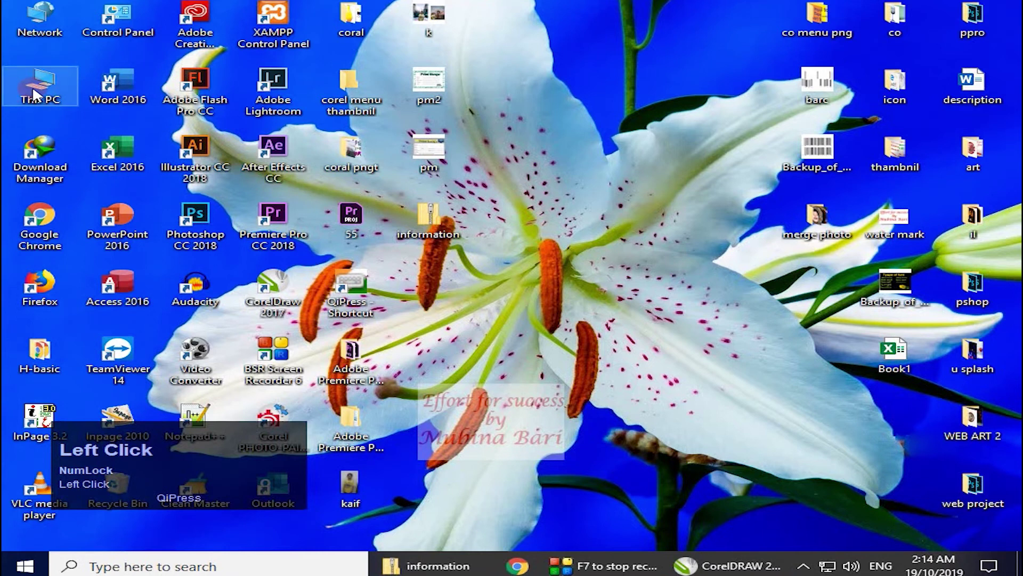
Browse to the Fonts folder inside Windows on drive C, look through the installed fonts and close the window.
double_click(33, 91)
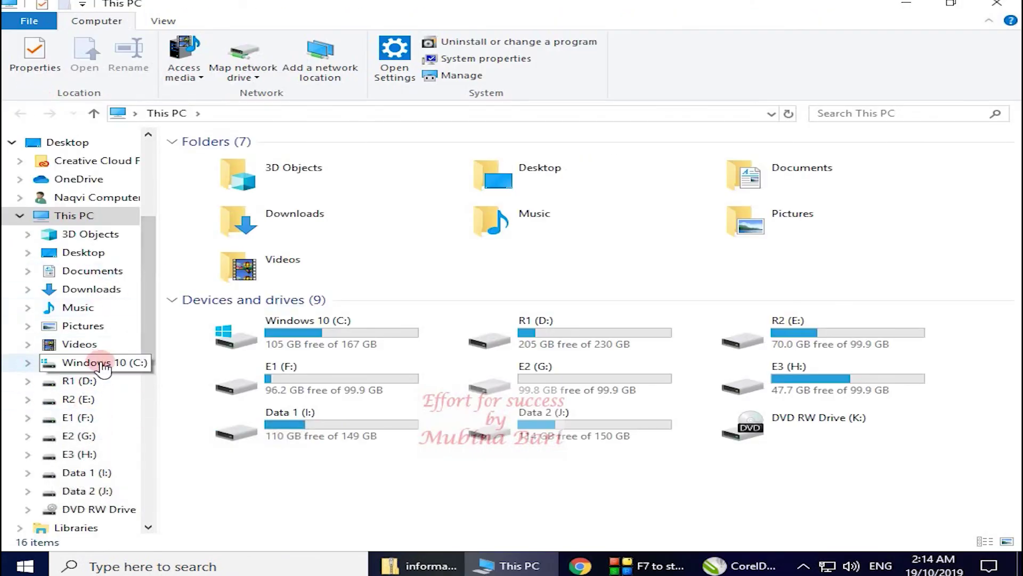
double_click(343, 332)
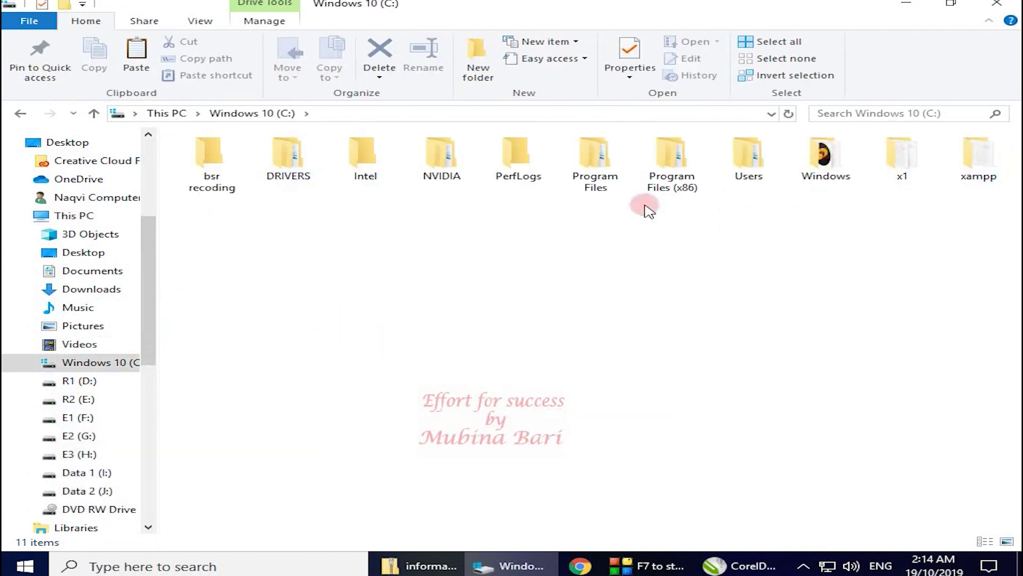
double_click(823, 154)
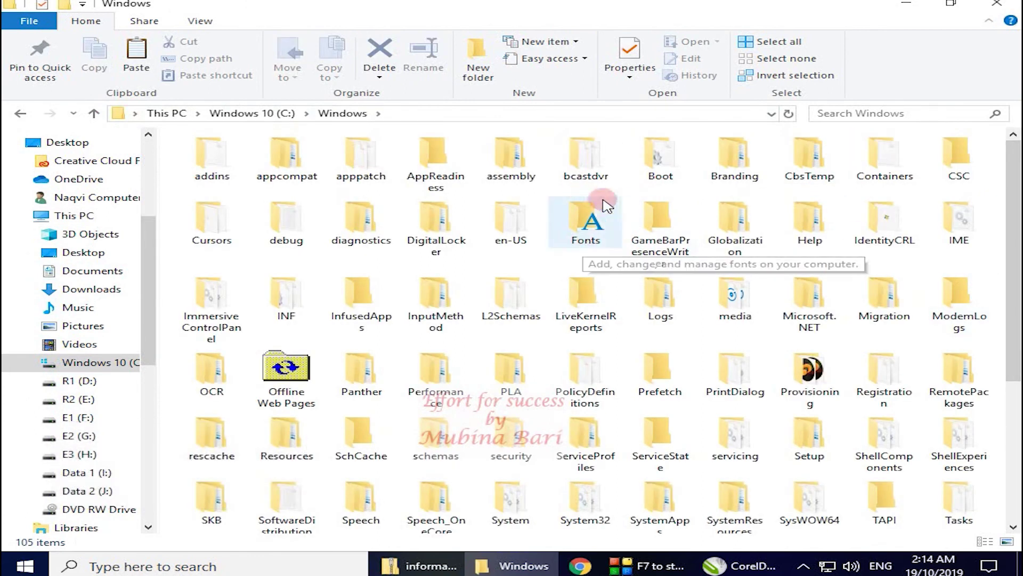
double_click(588, 234)
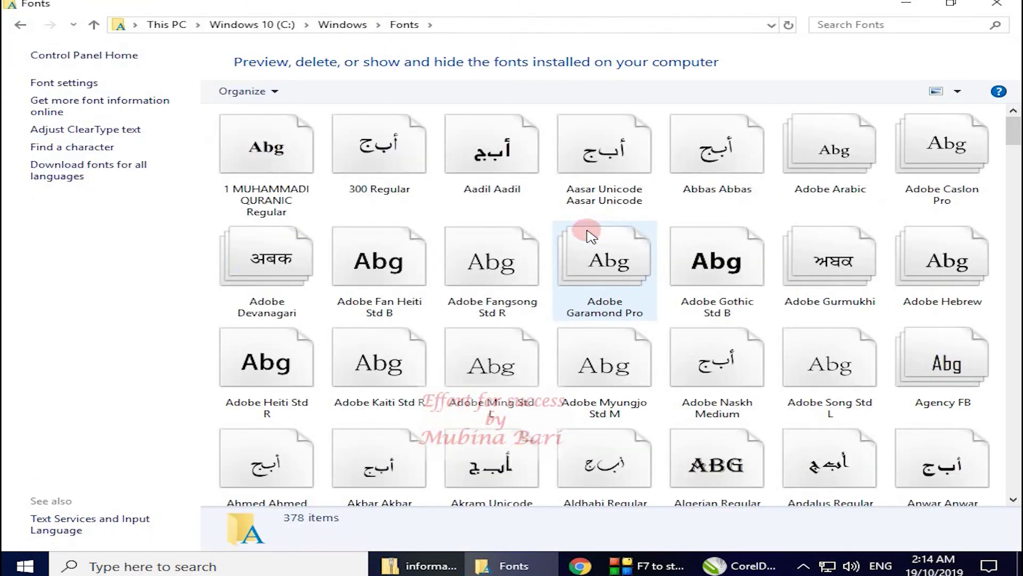
mouse_move(1013, 130)
left_mouse_down()
mouse_move(1018, 293)
mouse_move(1014, 112)
left_mouse_up()
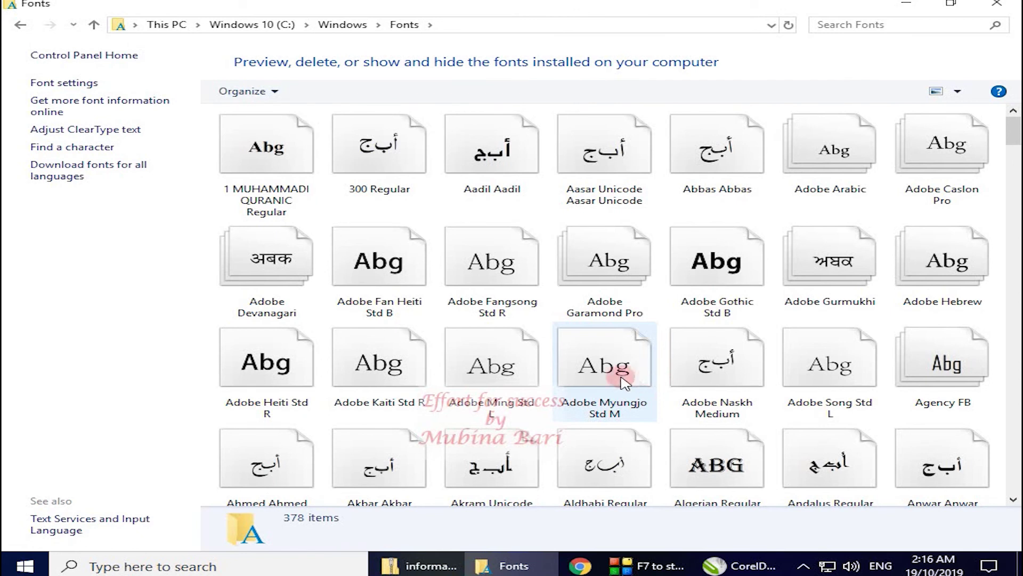
left_click(997, 7)
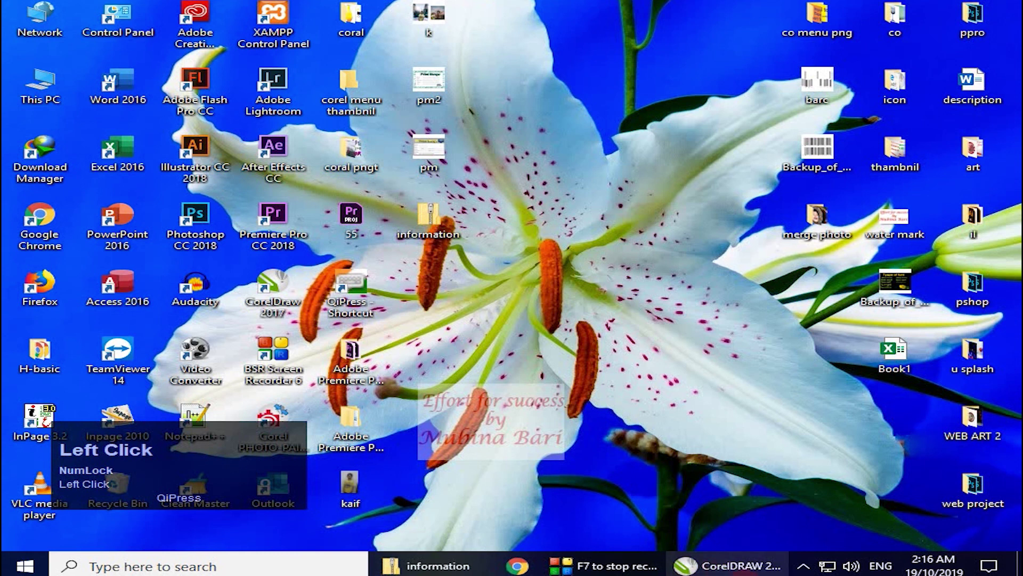
Switch to CorelDRAW, open the Document Properties of Untitled-1 and examine the language, subject and author fields.
mouse_move(738, 569)
left_click(725, 487)
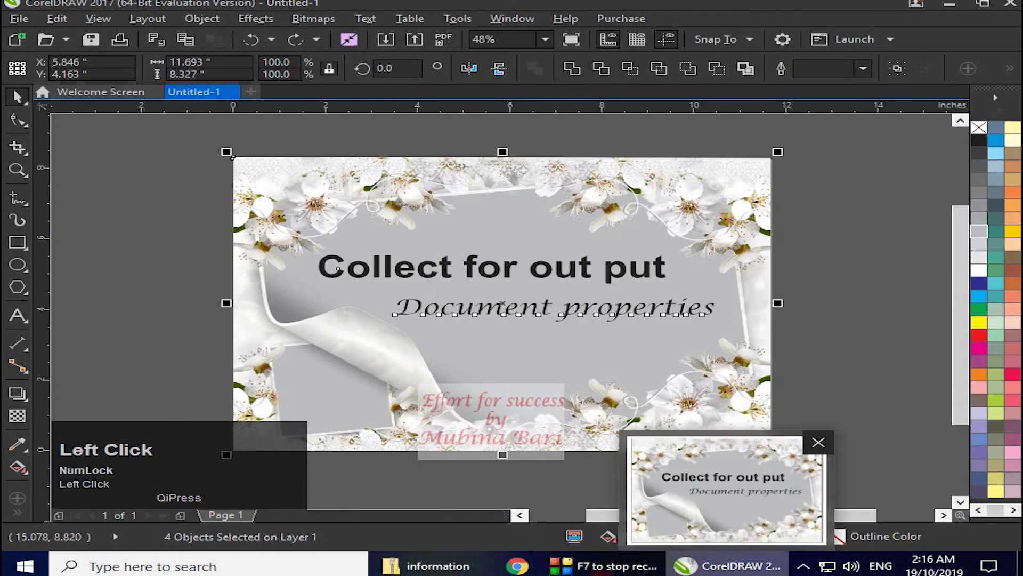
left_click(28, 16)
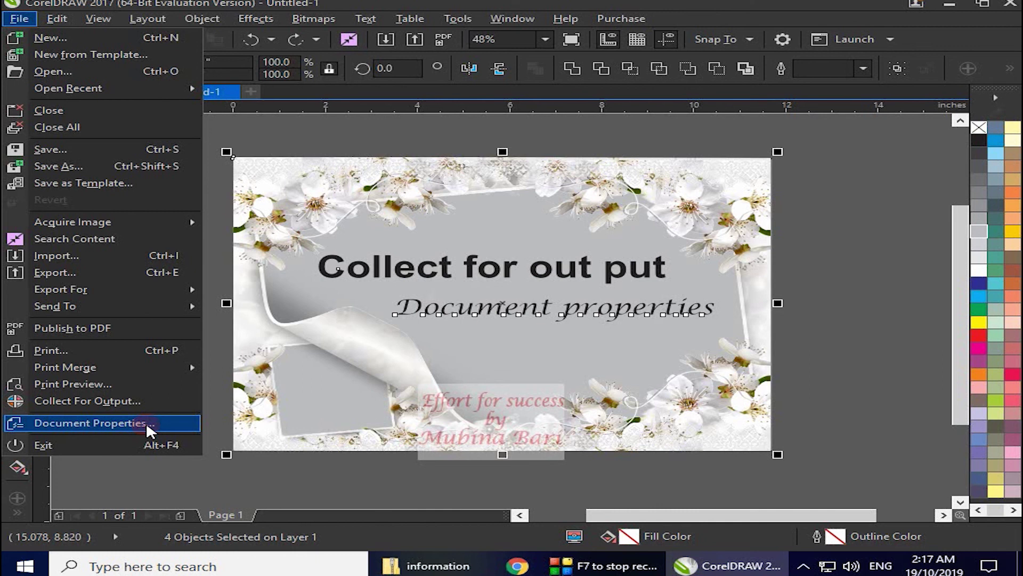
left_click(118, 422)
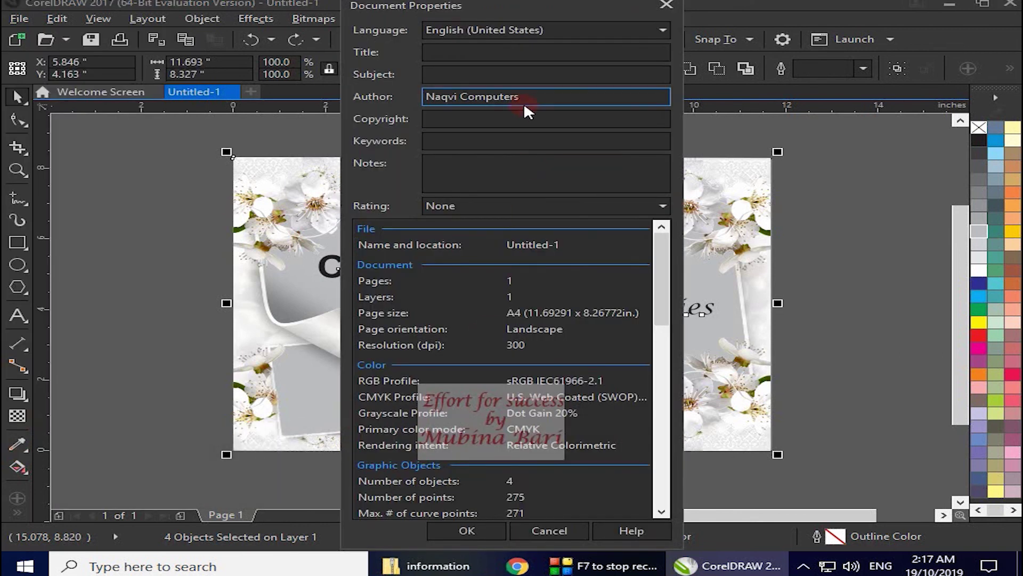
left_click(451, 70)
left_click(386, 28)
left_click(524, 30)
left_click(515, 76)
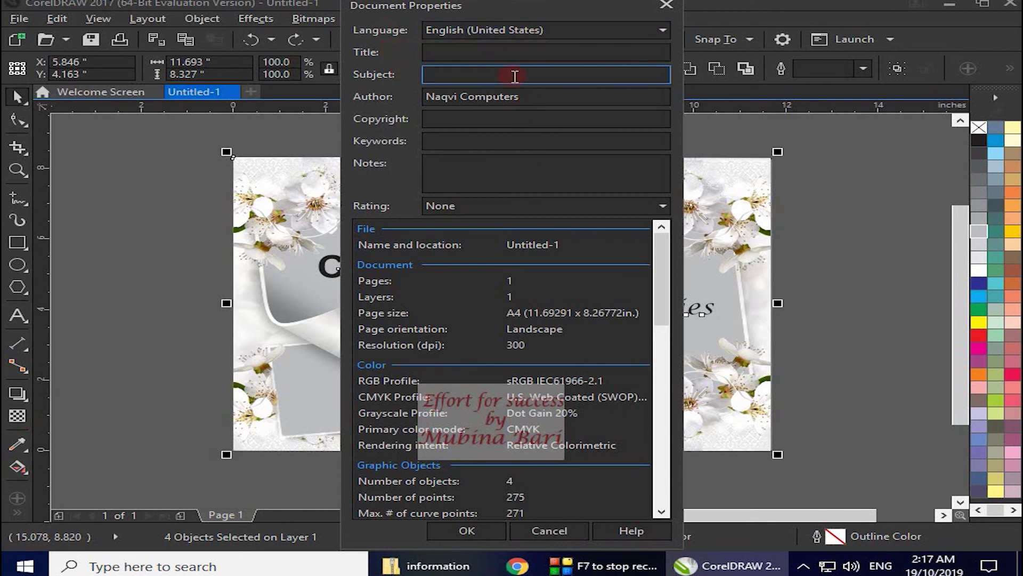
left_click(421, 97)
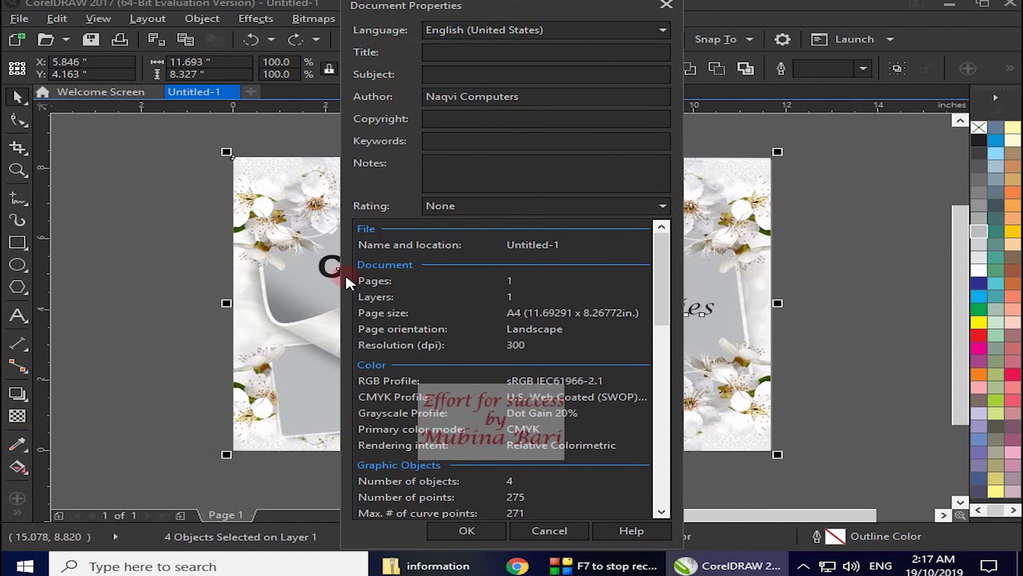
Examine the file, document, color and graphic object details in Document Properties, and close the dialog.
left_click(664, 282)
mouse_move(666, 286)
left_mouse_down()
mouse_move(662, 296)
mouse_move(661, 278)
left_mouse_up()
left_click(412, 265)
left_click(513, 249)
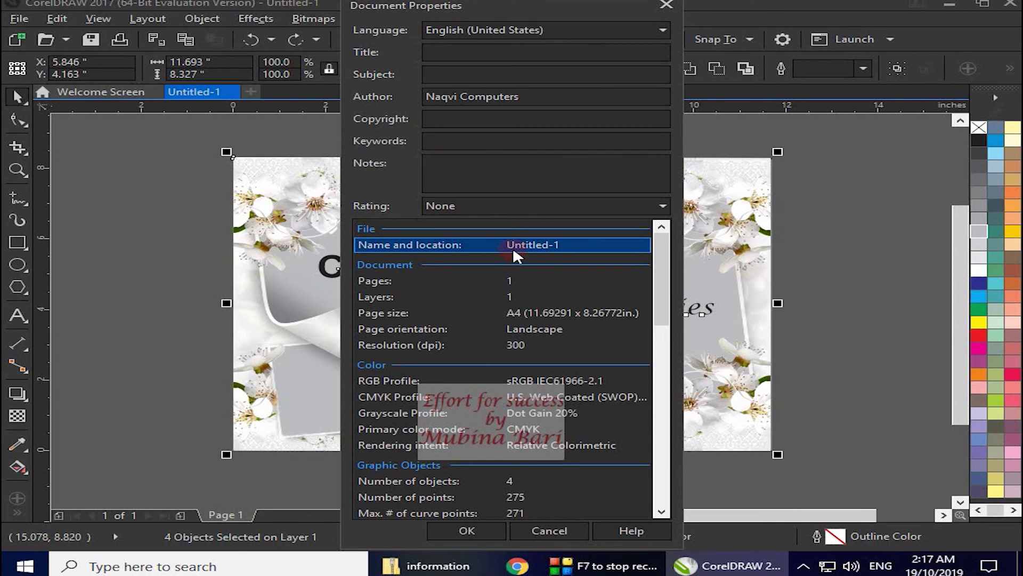
left_click(669, 6)
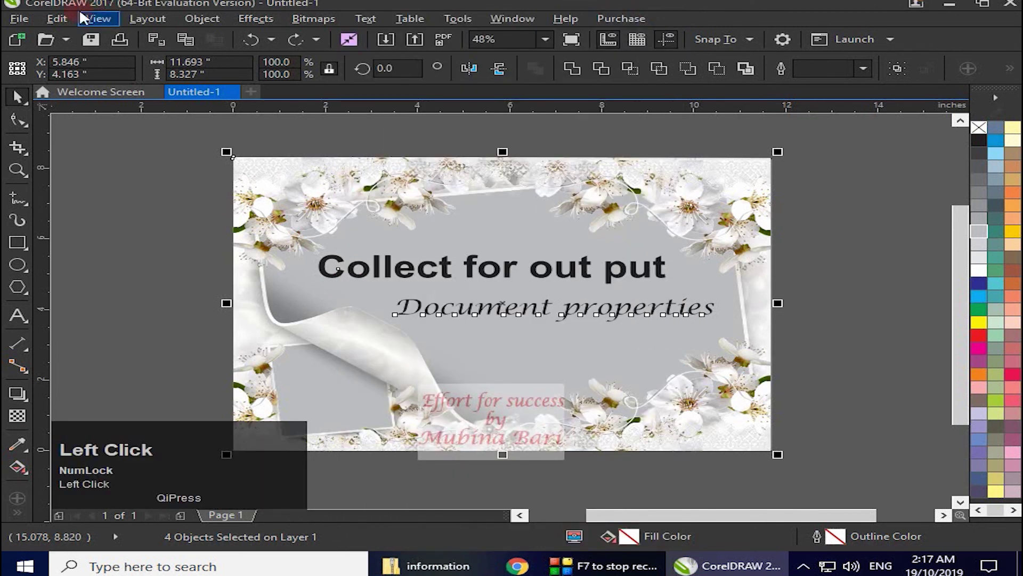
Save the drawing to the Desktop as collect in CDR - CorelDRAW format.
left_click(18, 22)
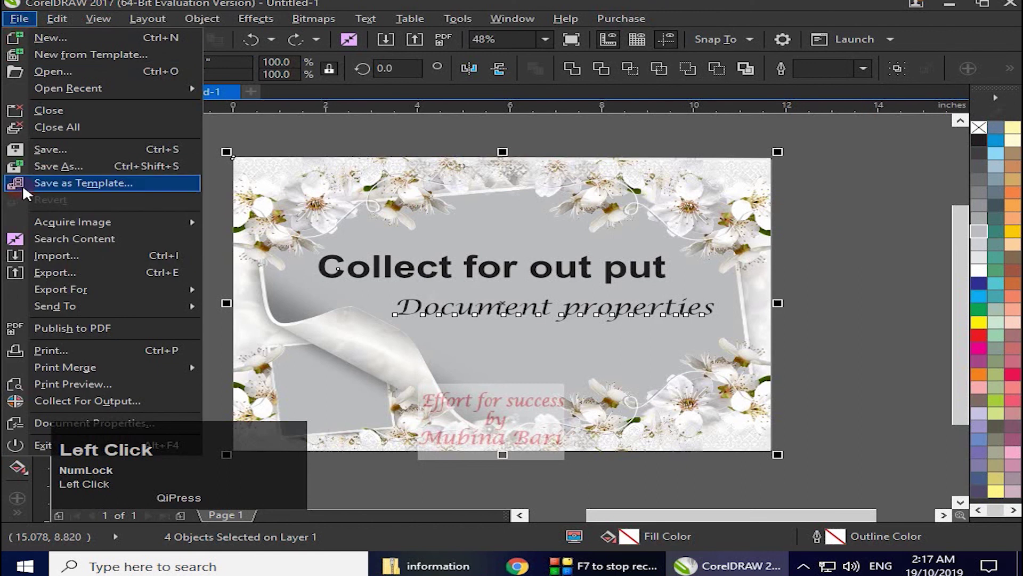
left_click(43, 149)
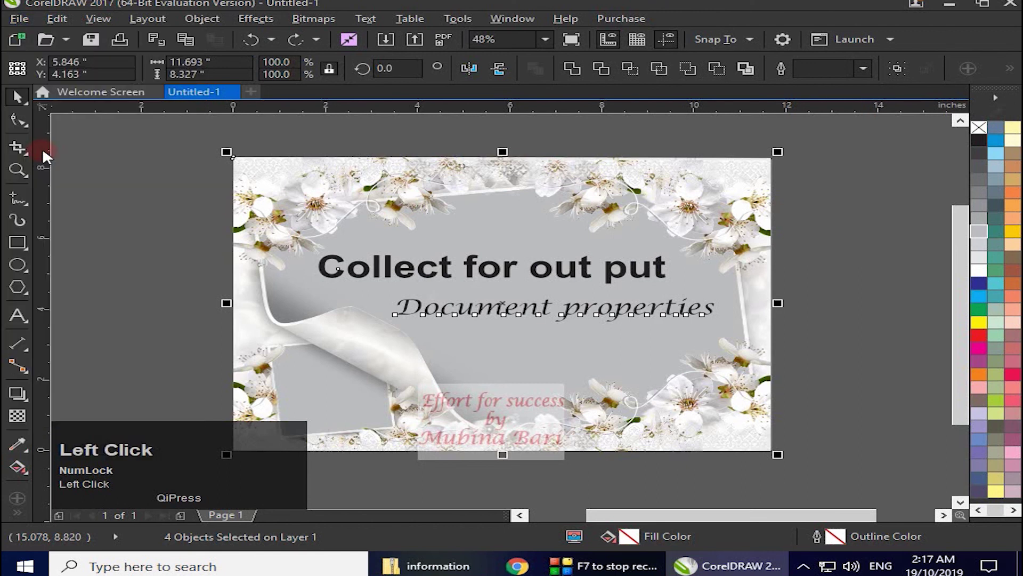
key("BackSpace")
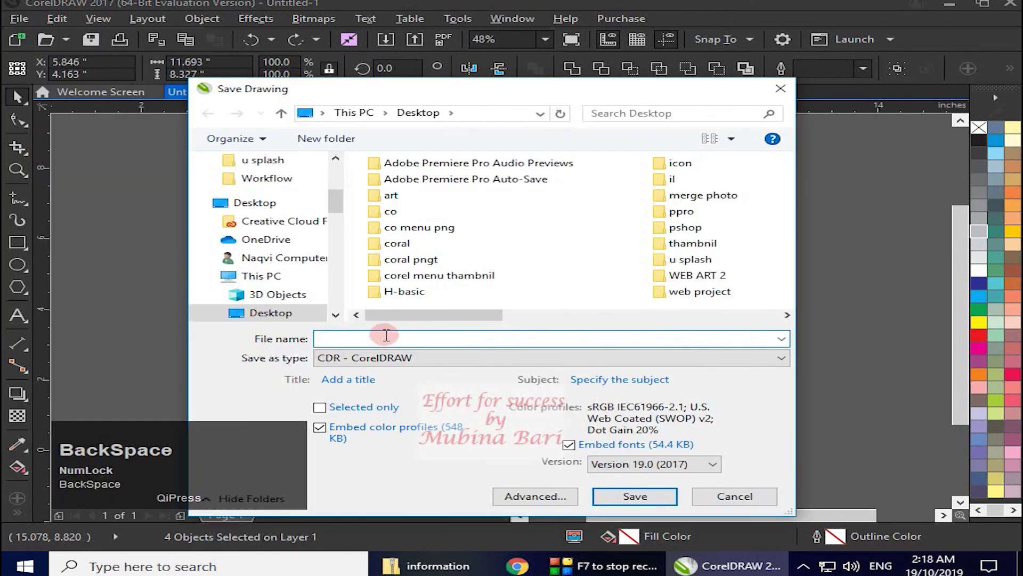
type("collect")
left_click(645, 495)
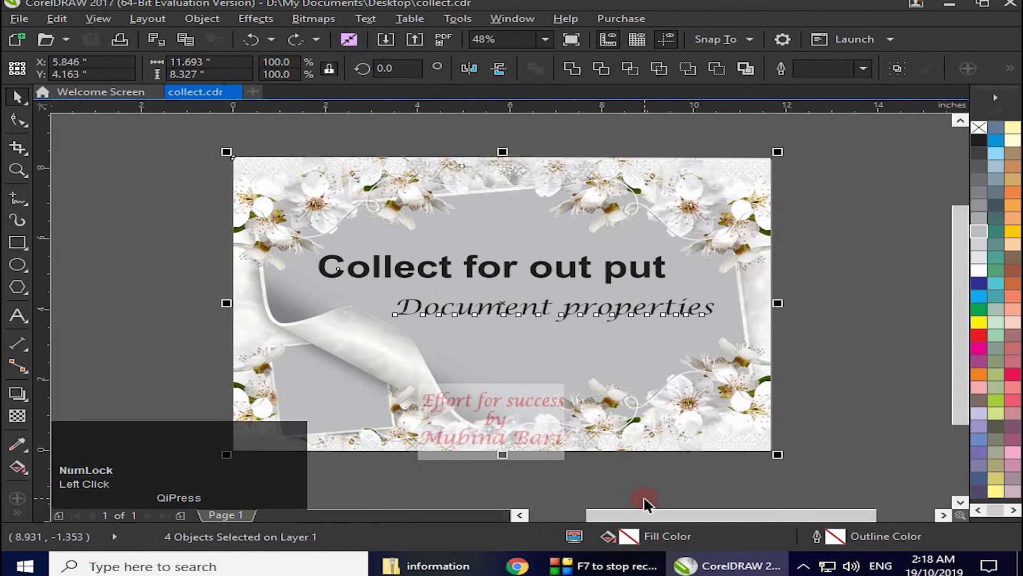
Open the Document Properties of collect.cdr and examine the file's name, location and size.
left_click(19, 19)
left_click(19, 424)
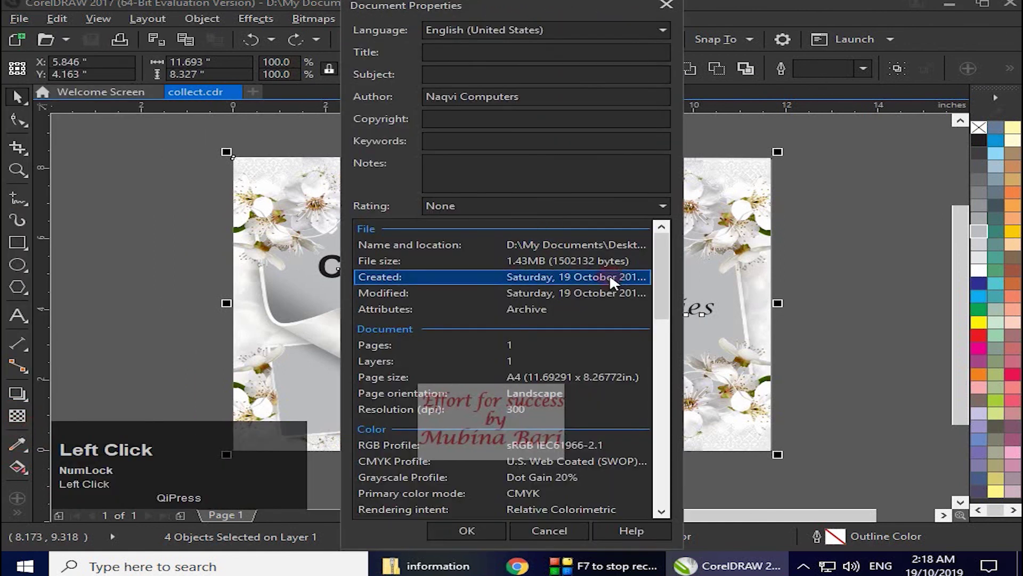
left_click(360, 251)
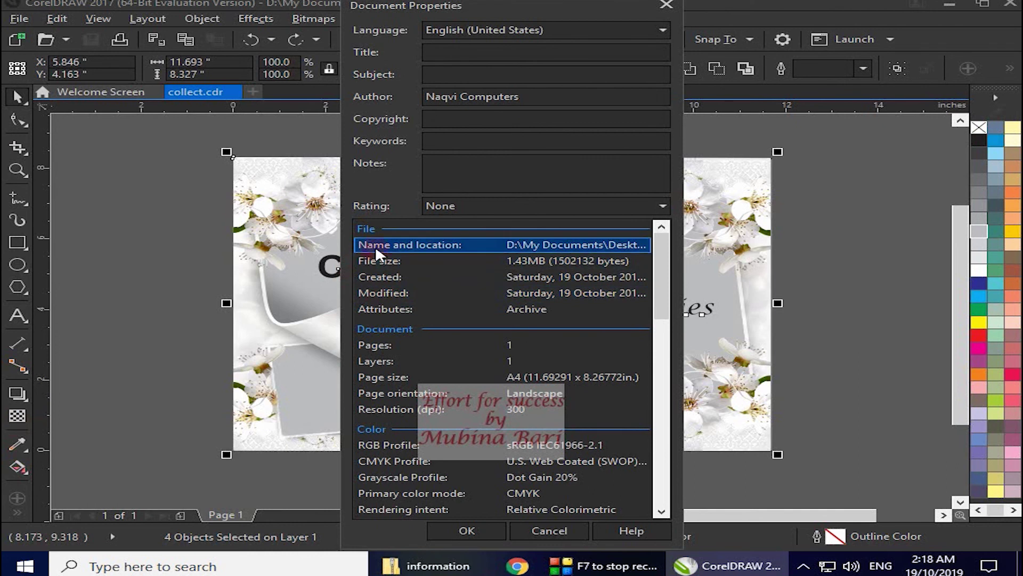
left_click(536, 245)
left_click(642, 246)
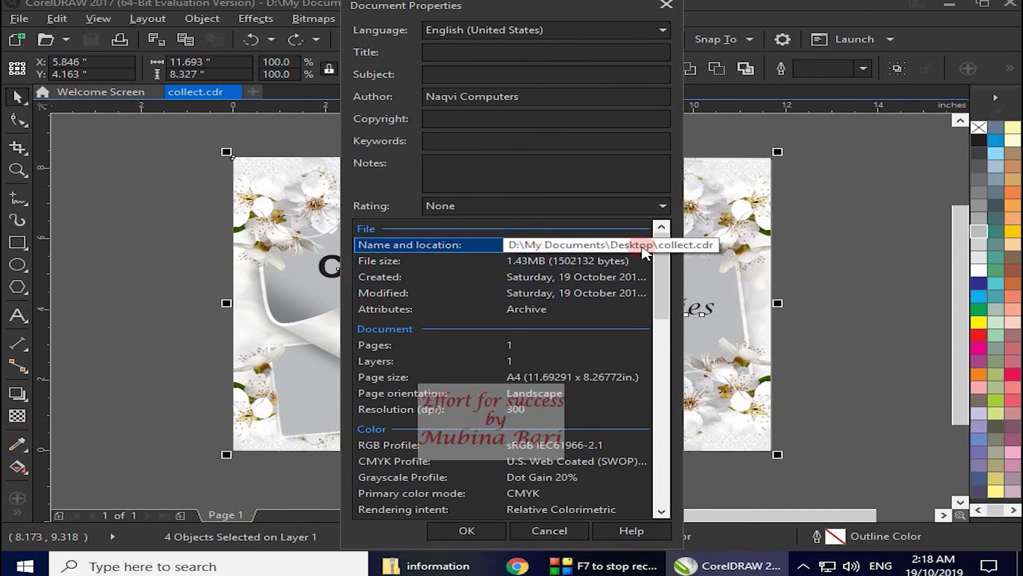
left_click(448, 278)
left_click(445, 308)
left_click(586, 248)
left_click(587, 262)
Examine the created and modified dates in the file details.
left_click(494, 277)
left_click(411, 292)
left_click(412, 278)
left_click(546, 289)
left_click(565, 279)
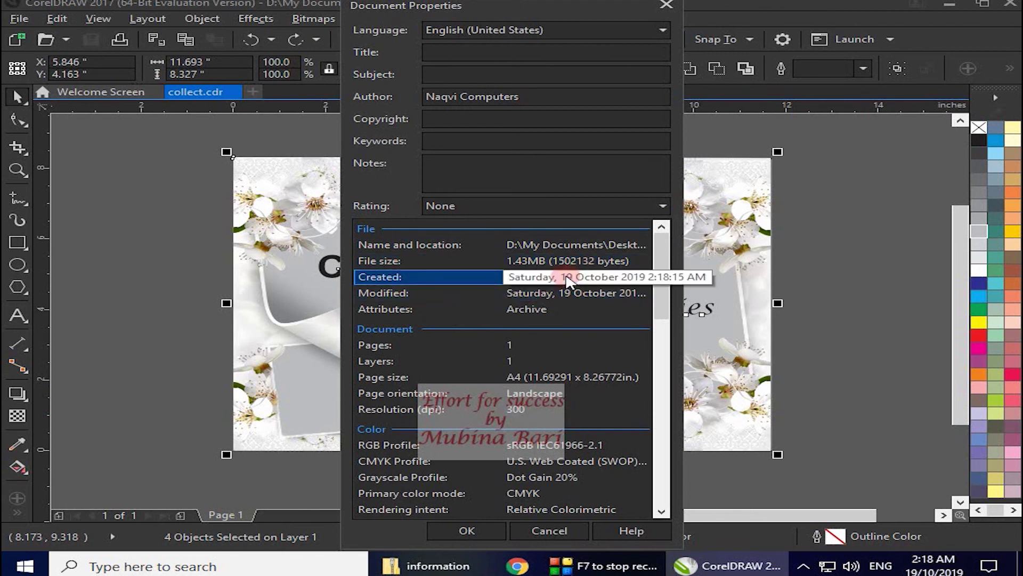
left_click(524, 294)
left_click(476, 293)
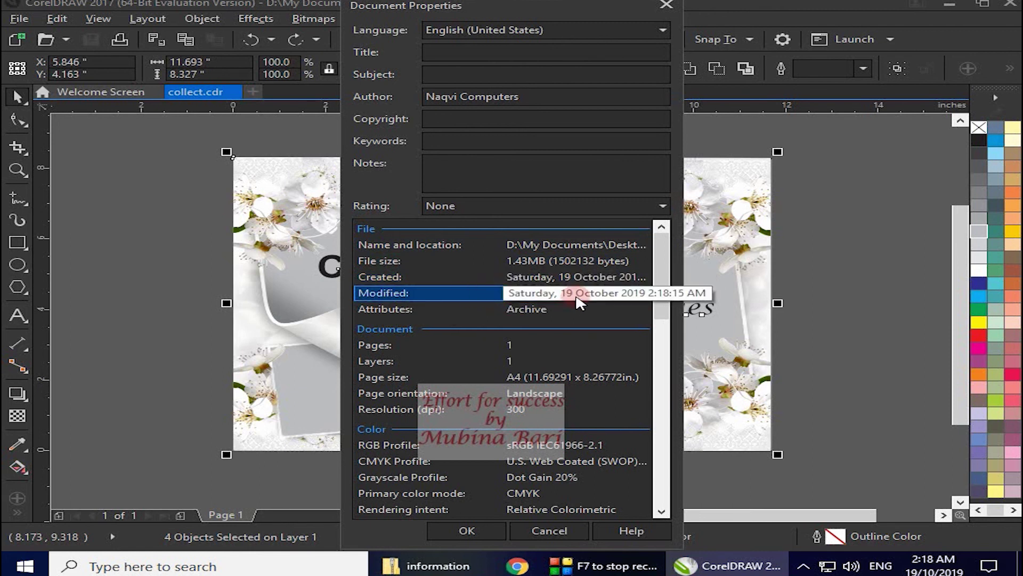
left_click(430, 304)
left_click(644, 296)
Examine the document details: pages, layers, page size, page orientation and resolution.
left_click(380, 358)
left_click(530, 341)
left_click(368, 364)
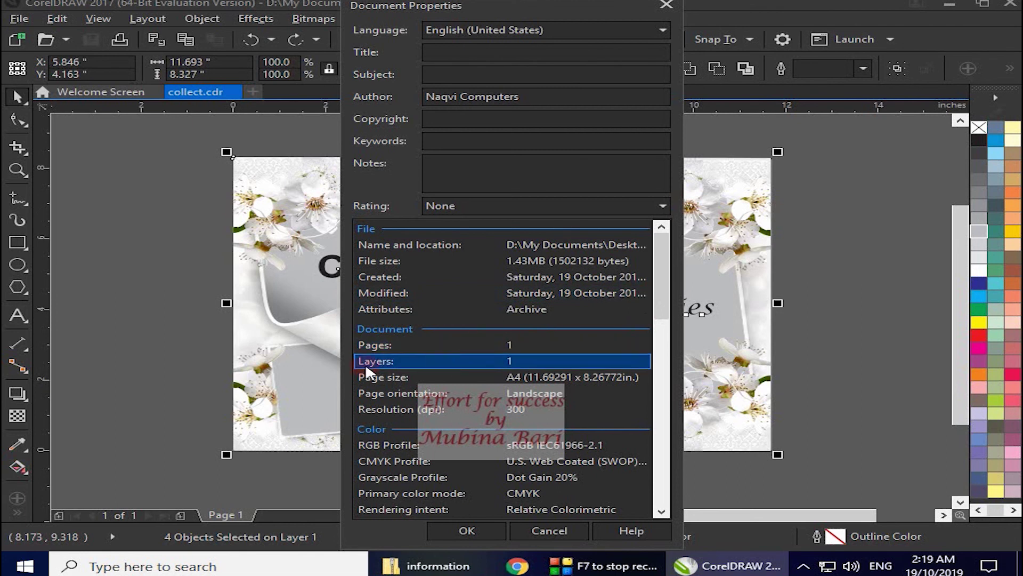
left_click(469, 377)
left_click(628, 361)
left_click(375, 406)
left_click(424, 417)
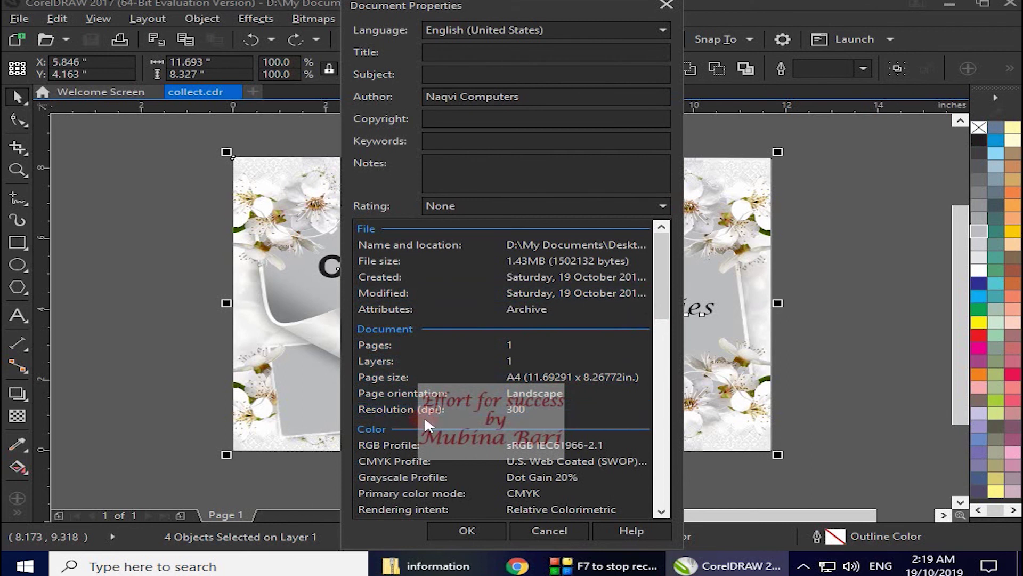
Examine the color details, including the color profiles, primary color mode and rendering intent.
left_click_drag(661, 262, 662, 318)
left_click(566, 265)
left_click(418, 313)
left_click(456, 299)
left_click(417, 311)
Examine the graphic objects and text statistics, and look through the remaining sections down to fills, outlines and Corel Content.
left_click(391, 352)
left_click(427, 369)
left_click(525, 382)
left_click(616, 442)
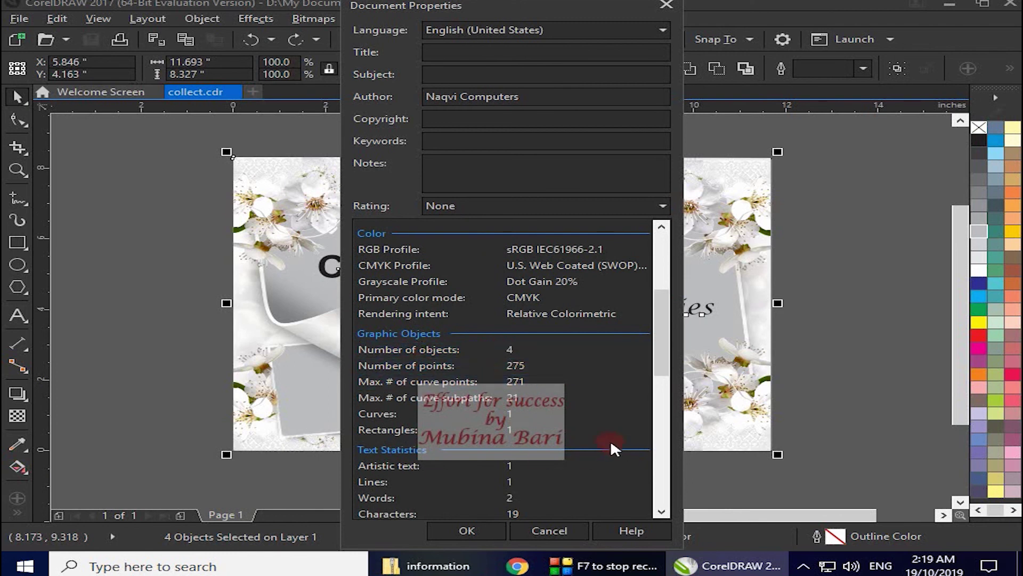
left_click(388, 366)
left_click(510, 351)
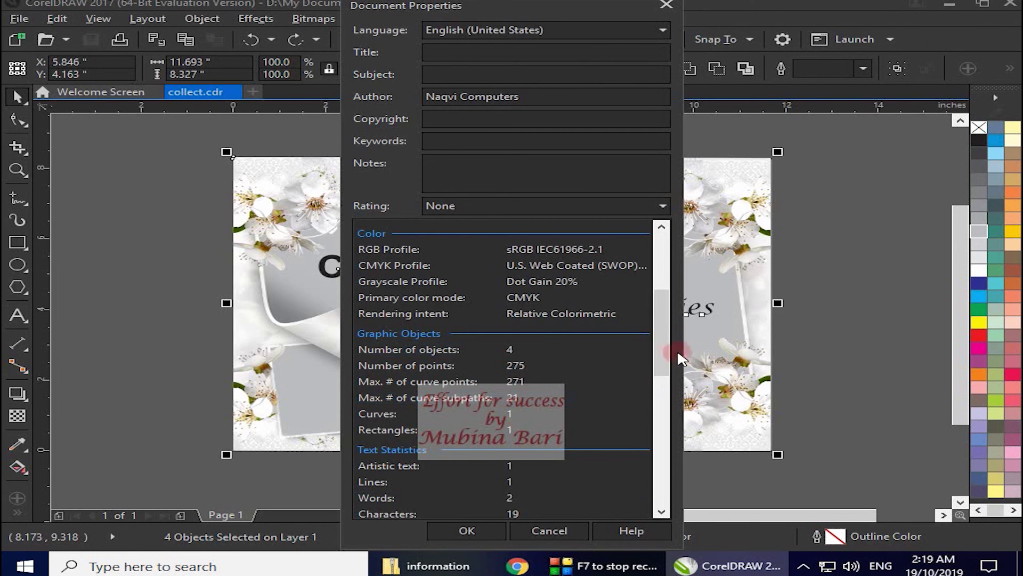
left_click_drag(662, 354, 614, 389)
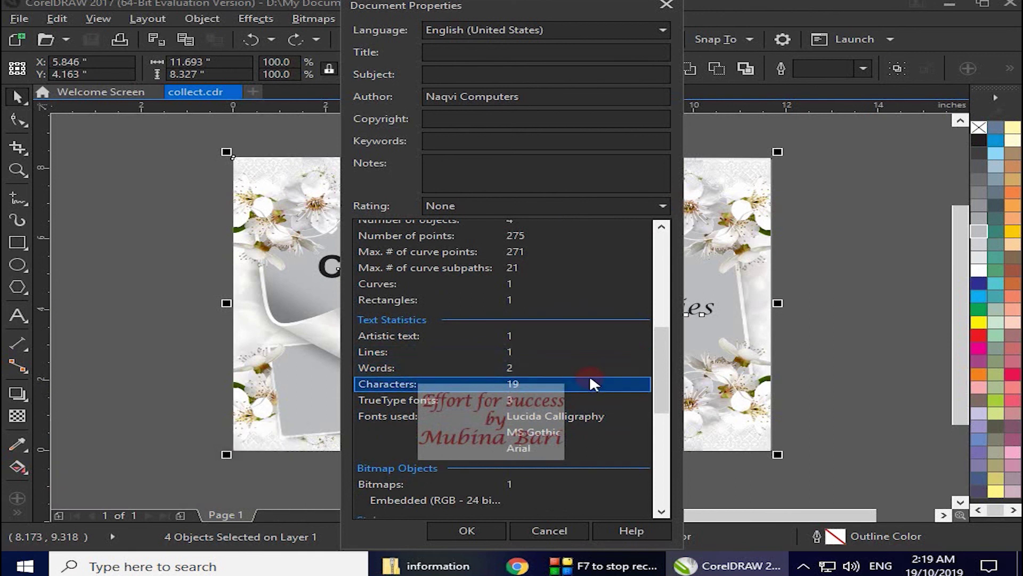
left_click_drag(666, 382, 668, 458)
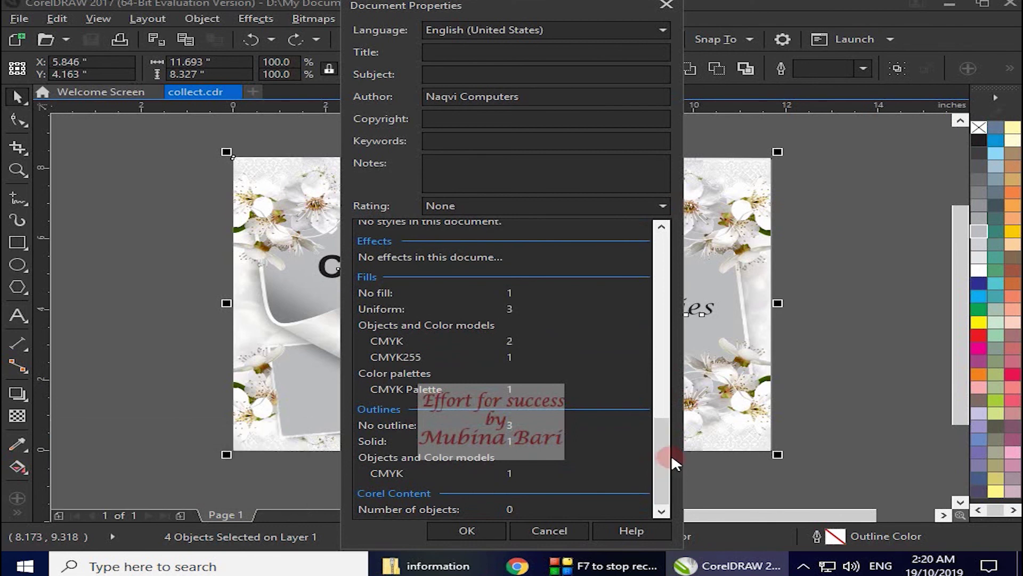
Close the Document Properties dialog and exit CorelDRAW.
left_click(664, 31)
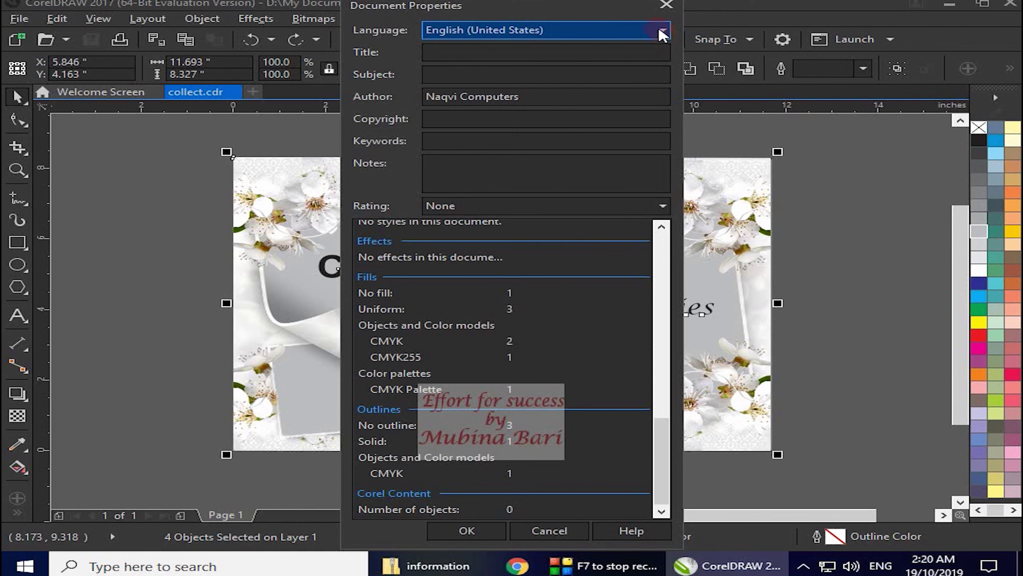
left_click(666, 7)
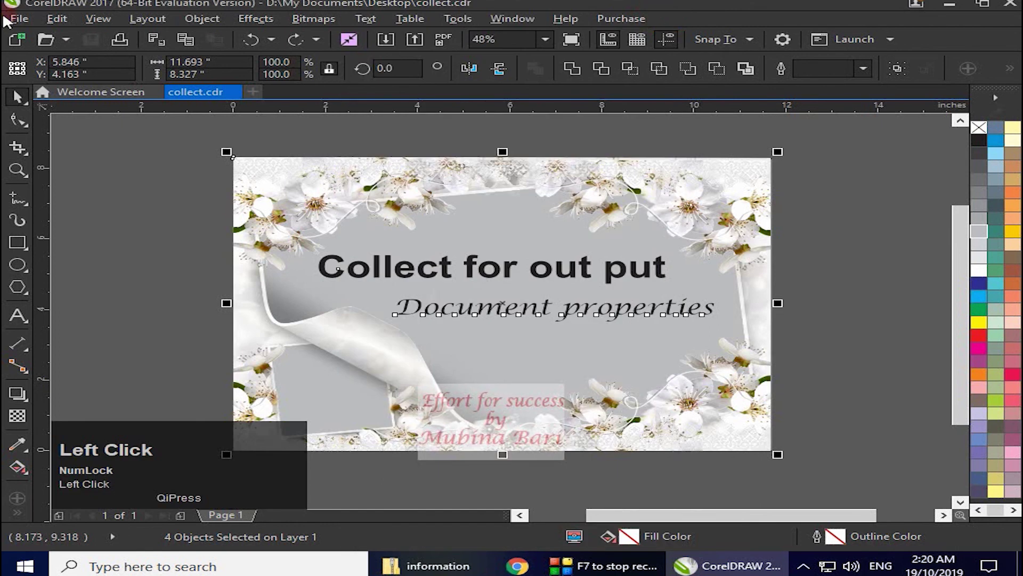
left_click(24, 17)
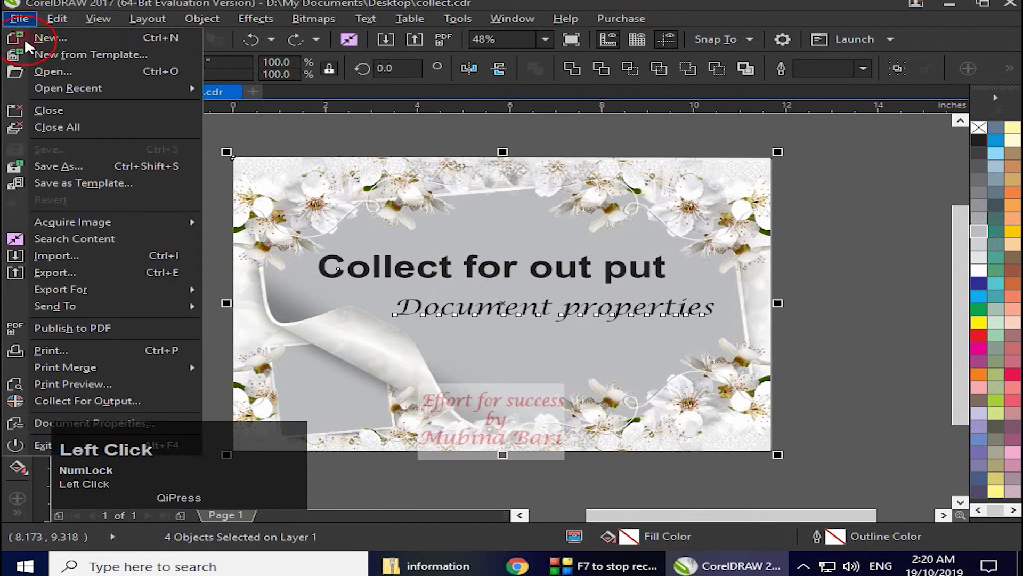
left_click(35, 442)
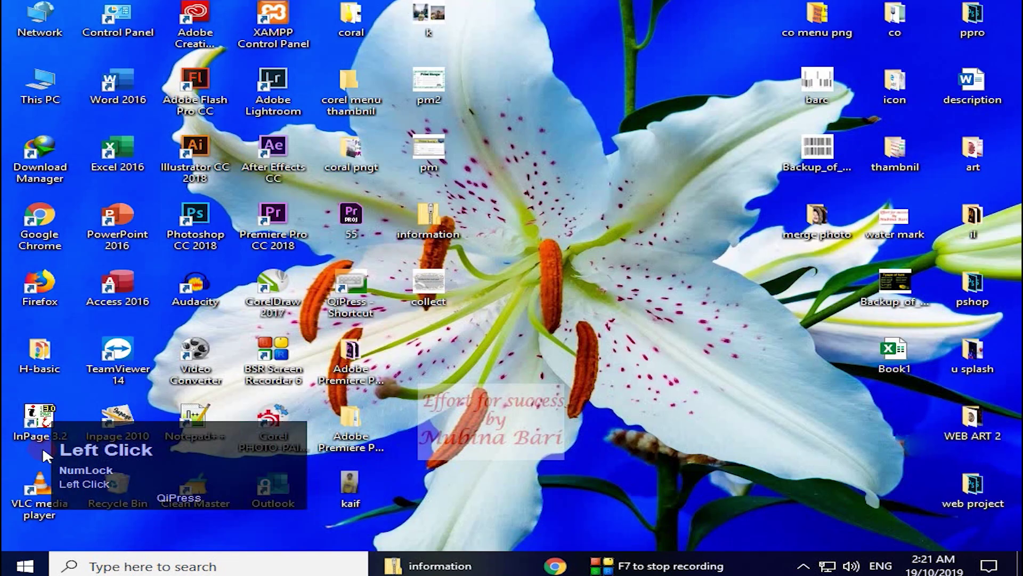